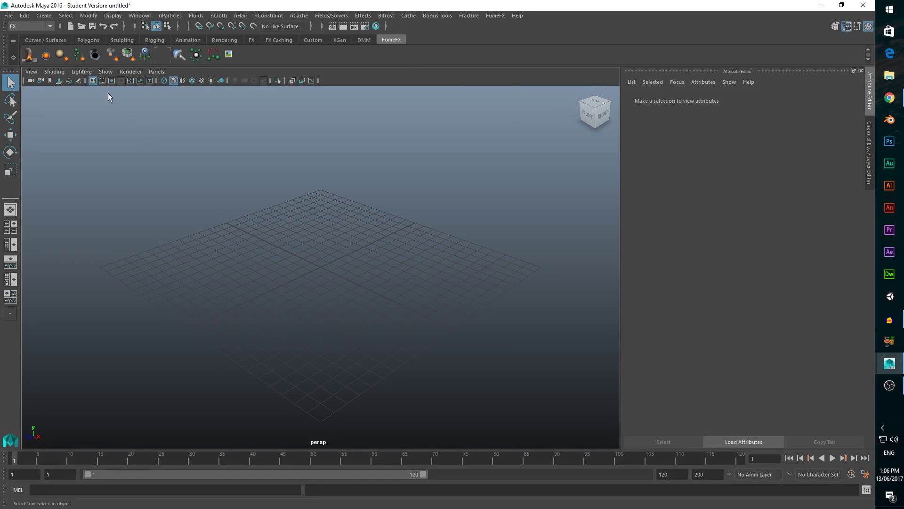
In the FX menu set, create an nParticle emitter with Emitter Type Volume.
left_click(50, 26)
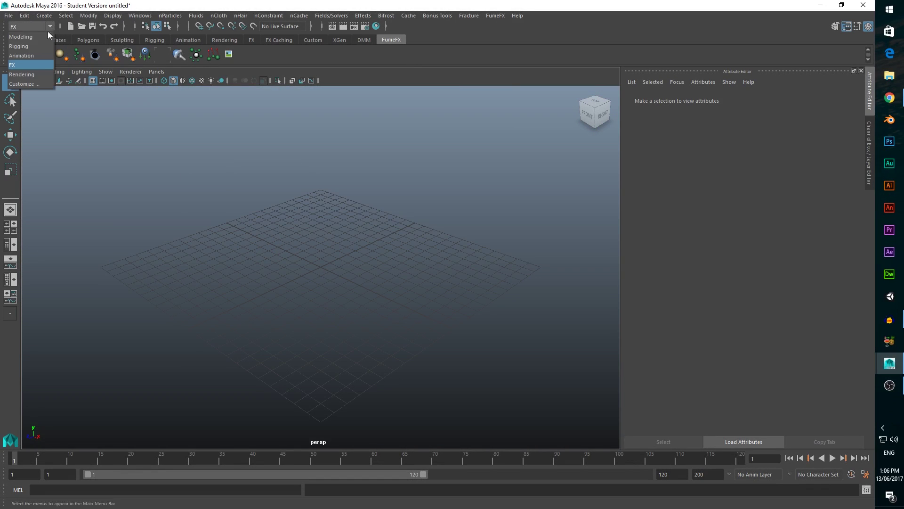
left_click(30, 65)
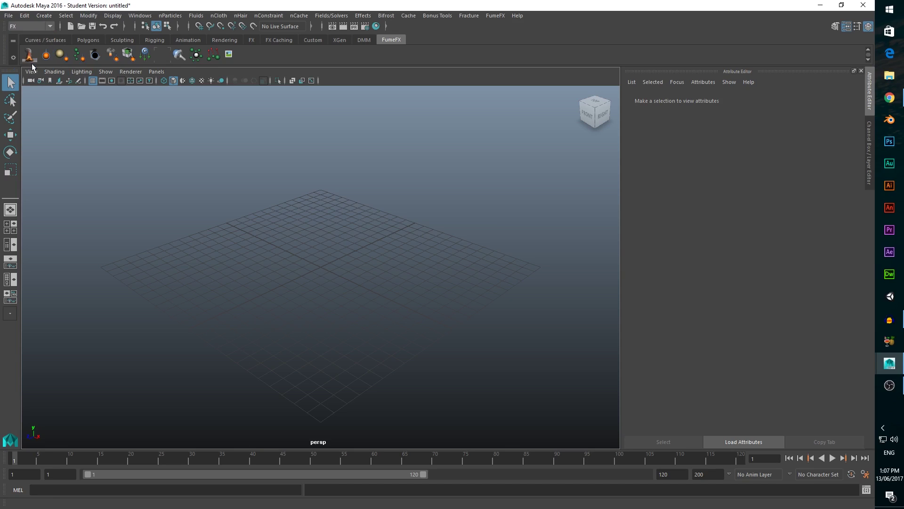
left_click(169, 16)
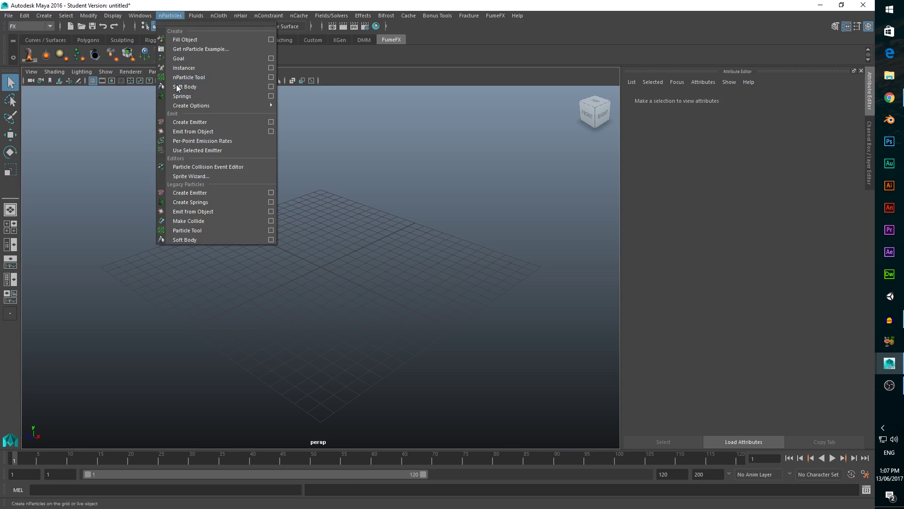
left_click(187, 121)
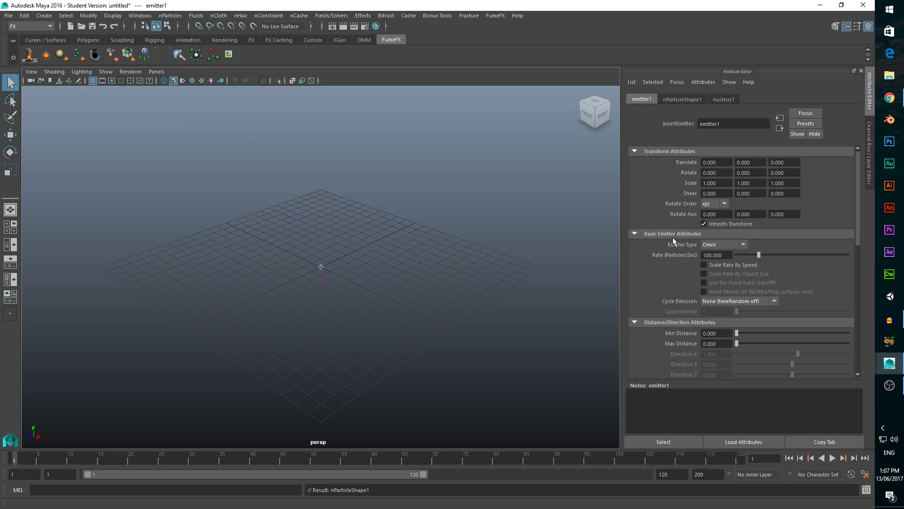
left_click(713, 243)
left_click(714, 291)
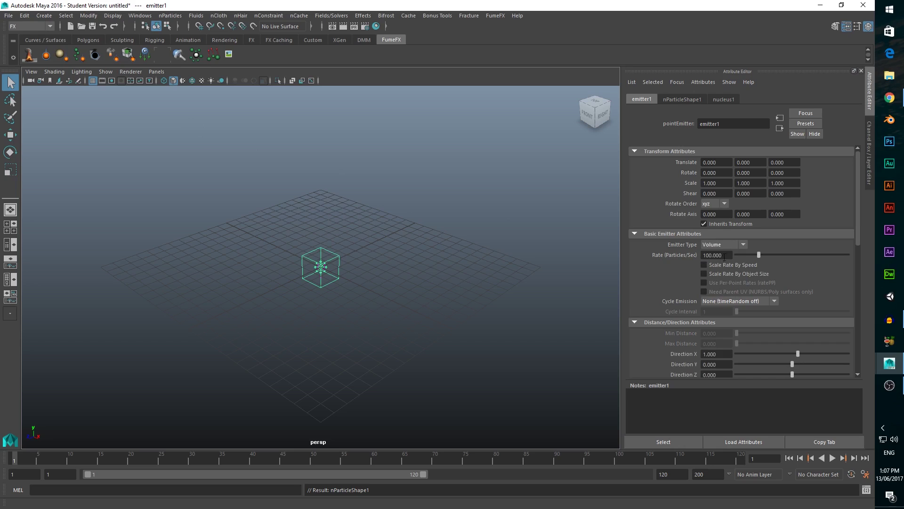
Key the emitter rate at 7500 on frame 5.
left_click_drag(723, 255, 684, 255)
type("7500")
key("Return")
left_click(38, 458)
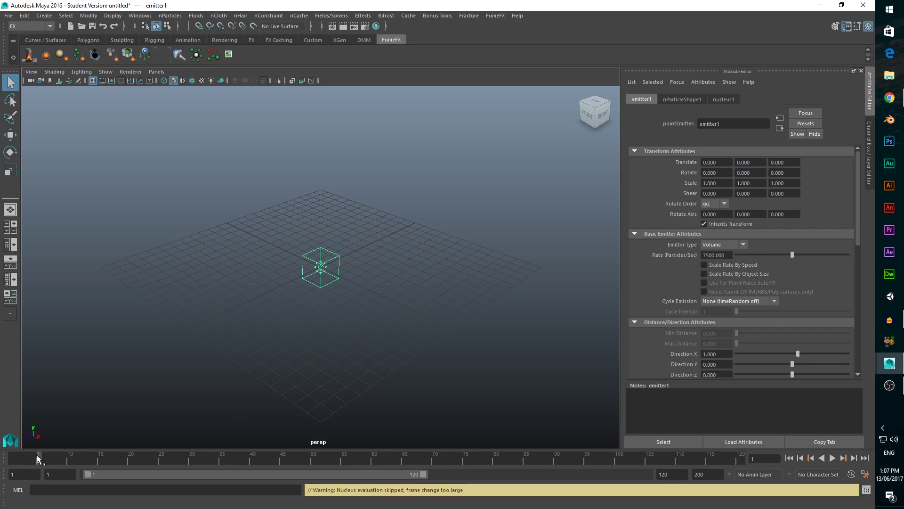
right_click(711, 255)
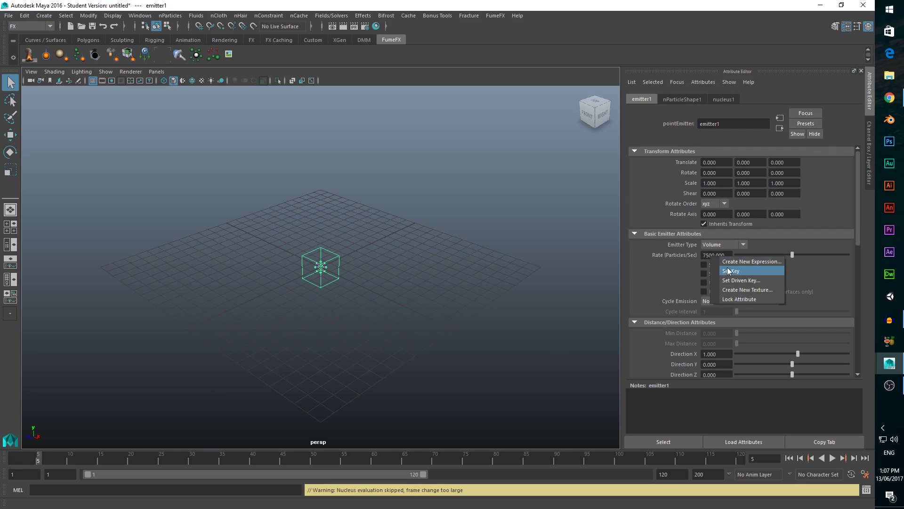
left_click(728, 268)
Key the rate at 0 on frame 6 and extend playback to 200 frames.
left_click(45, 459)
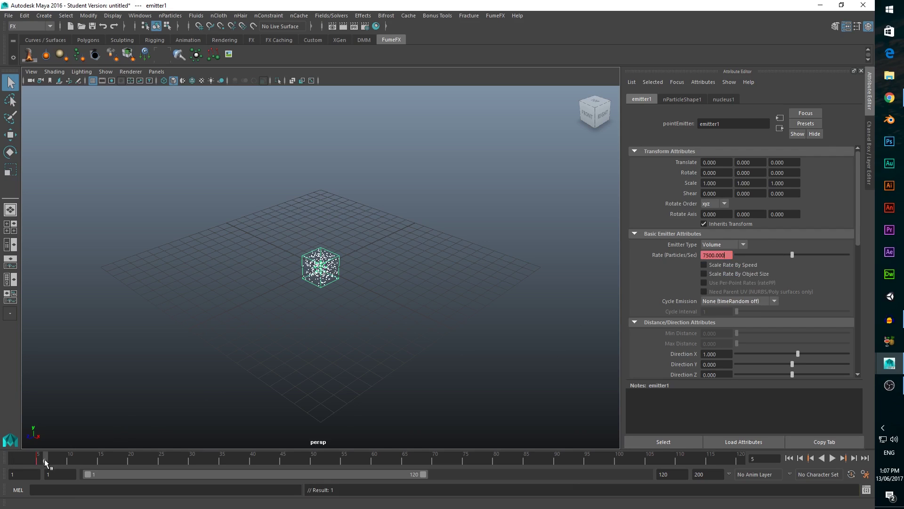
double_click(708, 255)
type("0")
key("Return")
right_click(708, 255)
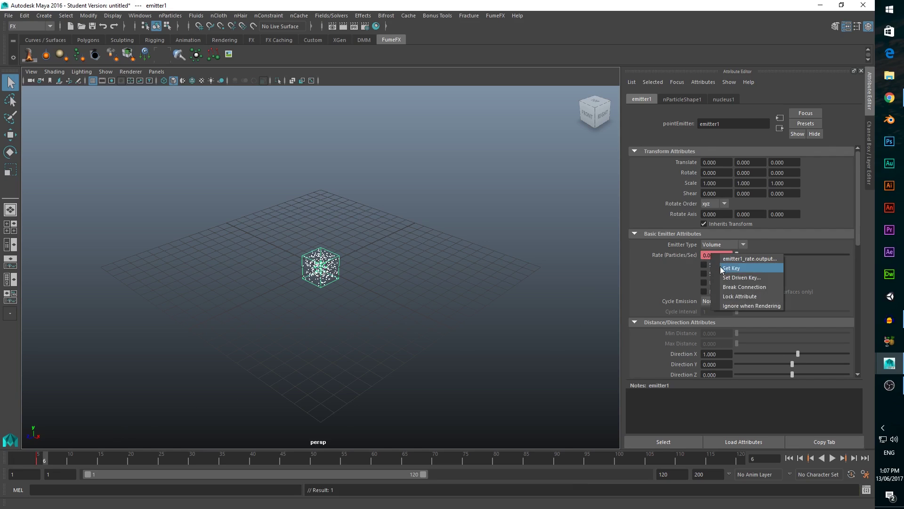
left_click(719, 267)
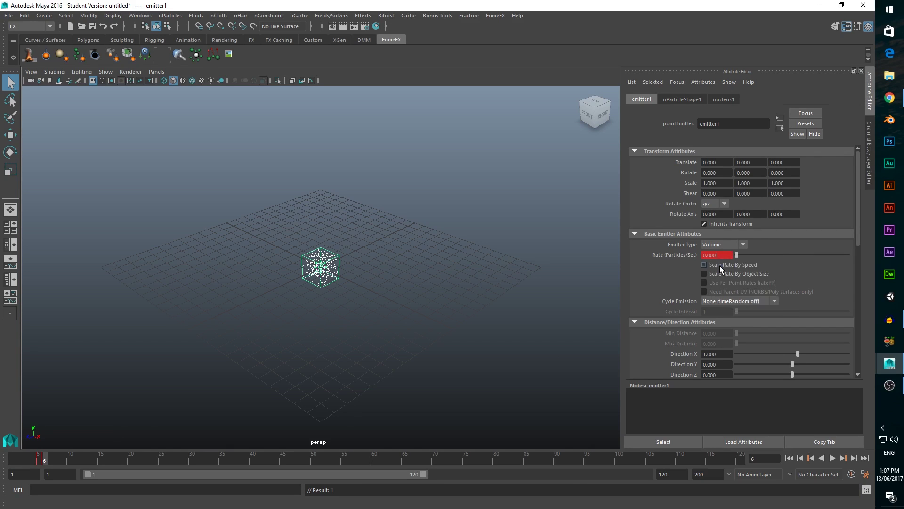
double_click(633, 473)
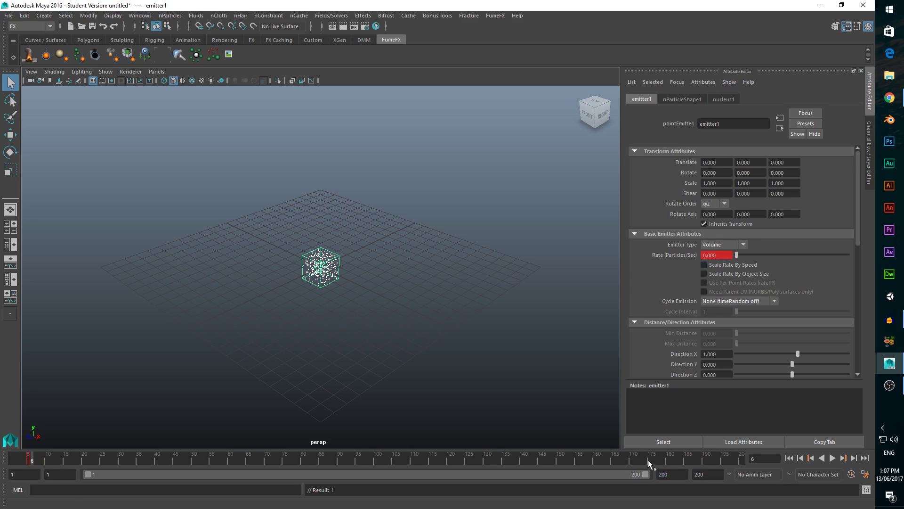
Set the emitter direction to X 0, Y 1.
double_click(717, 354)
type("0")
key("Tab")
type("1")
key("Return")
Set Speed Random to 0.5 and the volume shape to Sphere.
scroll(686, 359, "down", 3)
double_click(721, 303)
type("0.5")
key("Return")
left_click(722, 347)
left_click(723, 375)
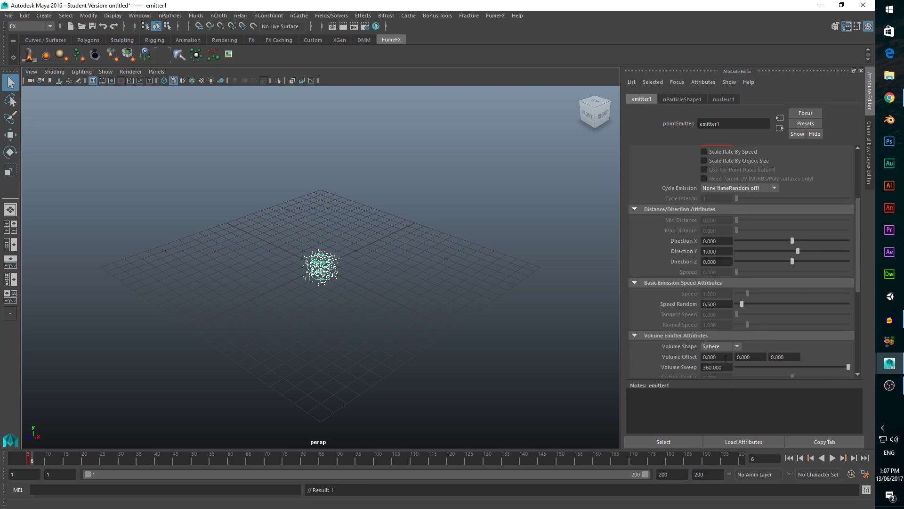
scroll(739, 283, "up", 5)
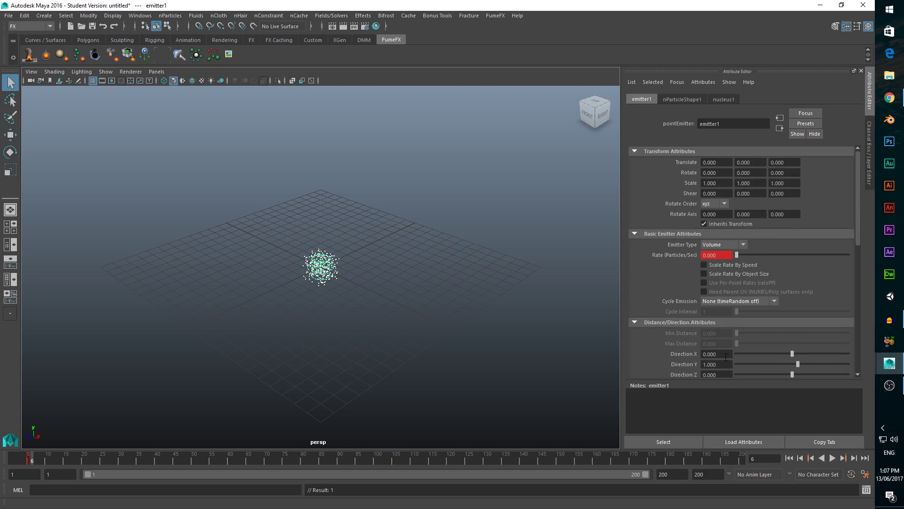
In side view, scale the emitter to 0.5 in Y and move it to Translate Y 1.
left_click(156, 72)
mouse_move(239, 102)
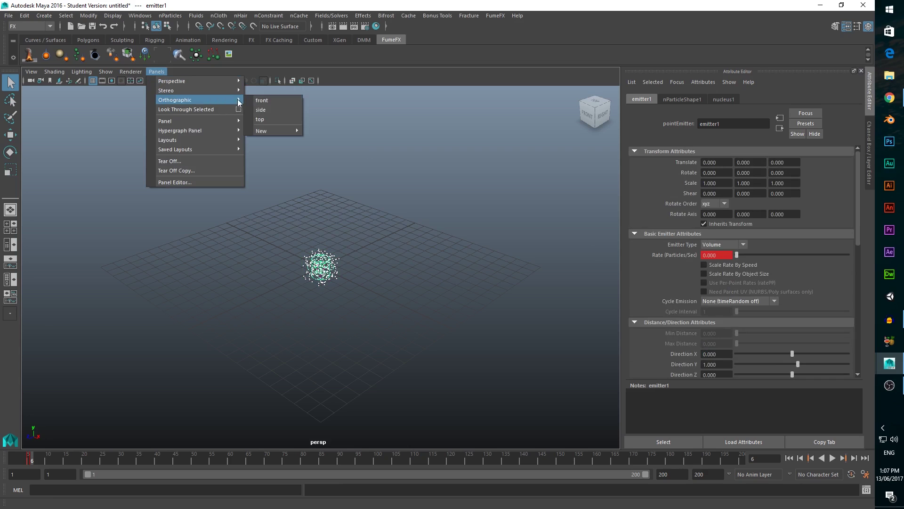
left_click(261, 110)
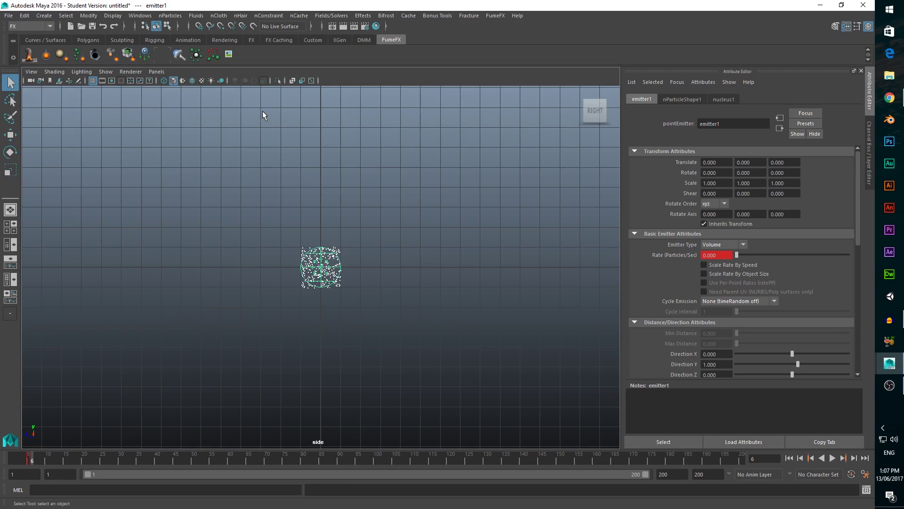
double_click(745, 183)
type("0.5")
key("Return")
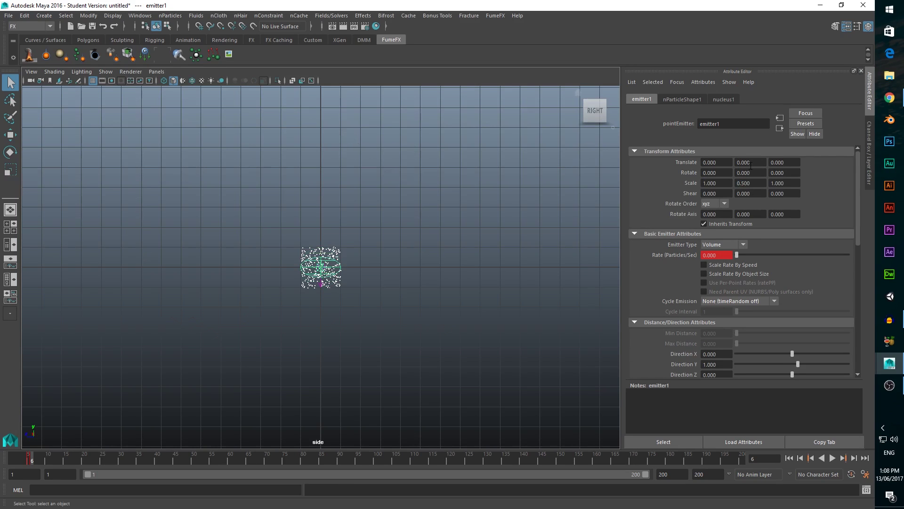
double_click(745, 162)
type("1")
key("Return")
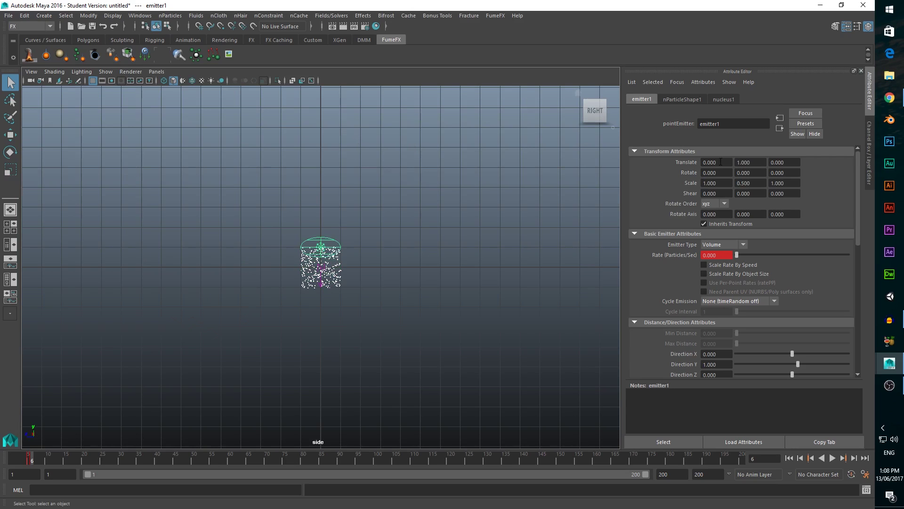
Set Away From Center speed to 10 and Along Axis to 5.
scroll(721, 181, "down", 8)
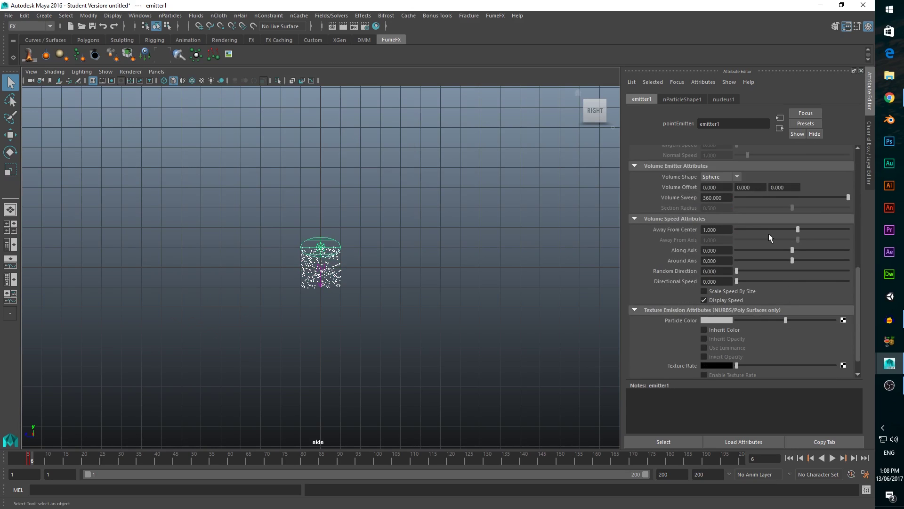
left_click_drag(799, 228, 858, 232)
left_click(726, 248)
type("5")
key("Return")
scroll(335, 243, "up", 5)
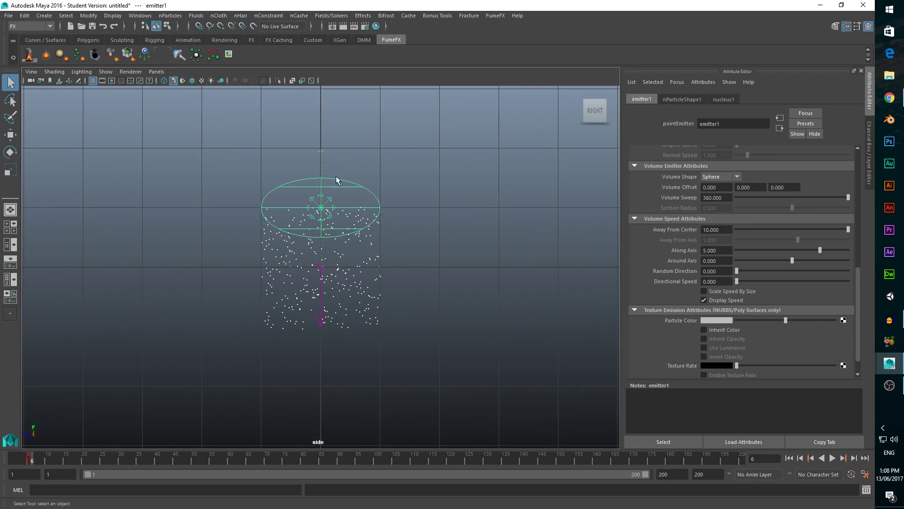
left_click(157, 72)
Return the viewport to perspective and open the Outliner.
mouse_move(208, 81)
left_click(256, 81)
left_click(140, 16)
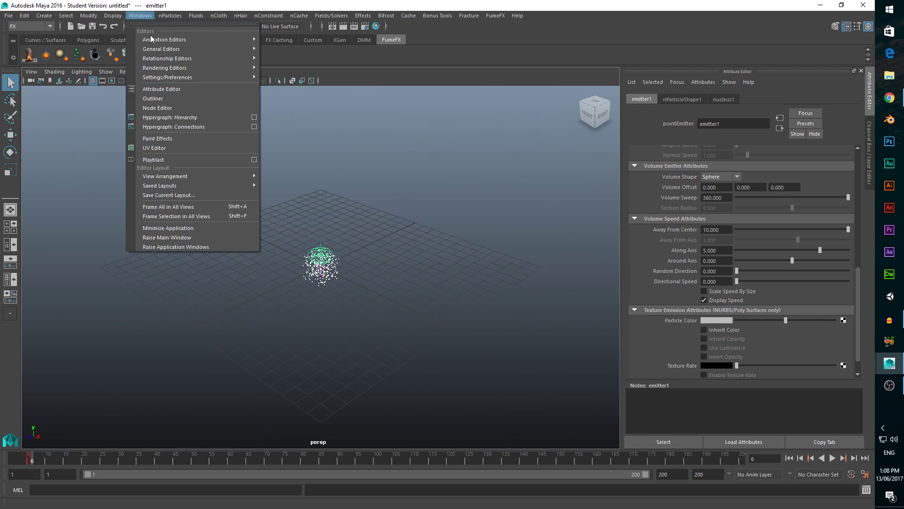
left_click(171, 98)
Give nParticleShape1 a Random range lifespan of 0.25.
left_click(65, 220)
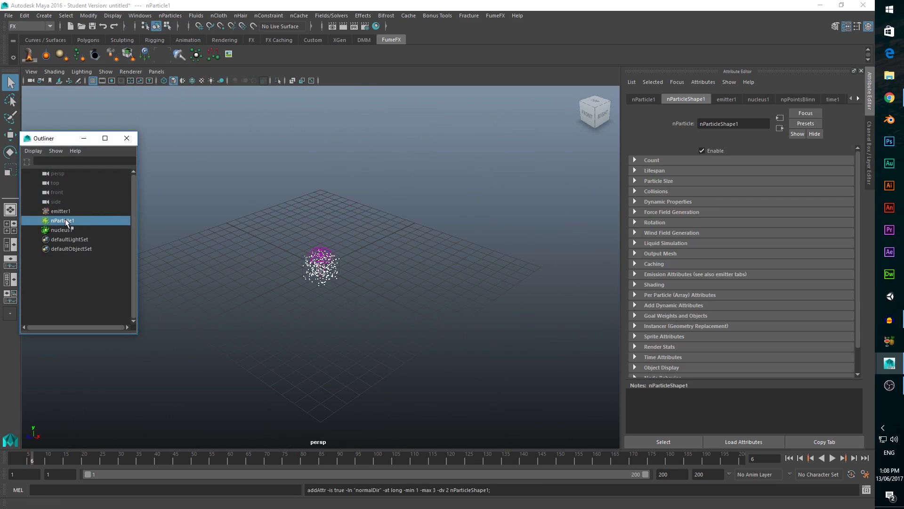
left_click(683, 98)
left_click(681, 95)
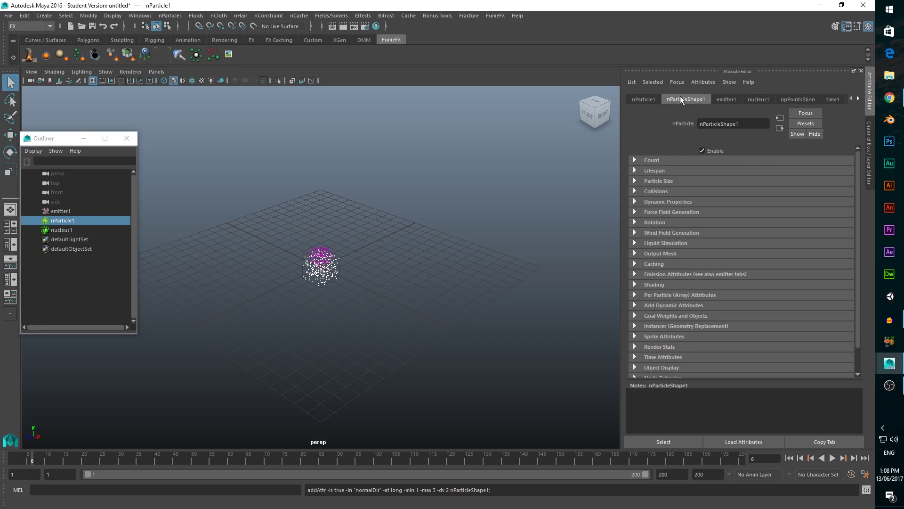
left_click(635, 171)
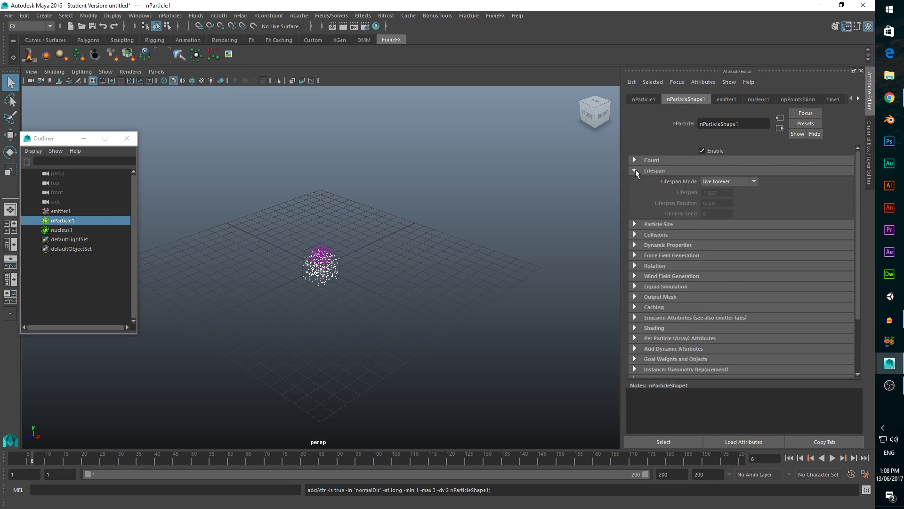
left_click(724, 182)
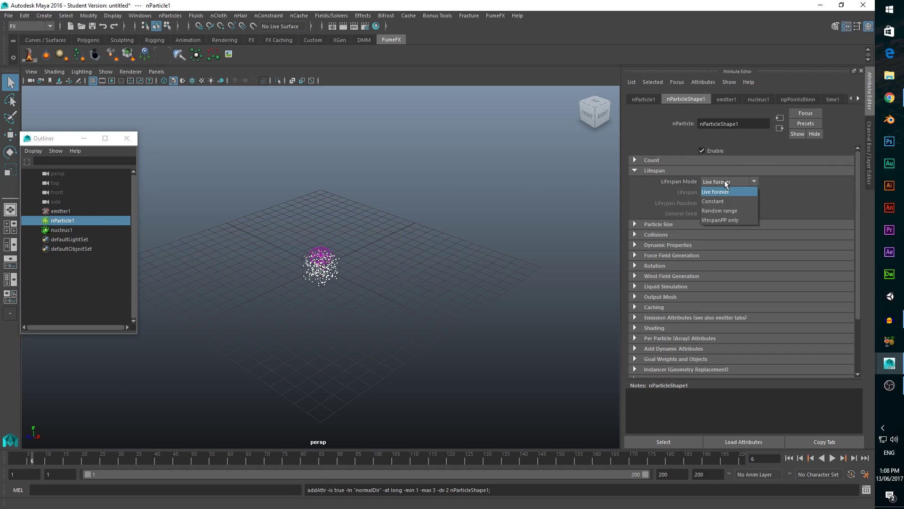
left_click(722, 210)
left_click_drag(724, 192, 688, 203)
type("0.25")
key("Return")
Play the particle simulation from frame 1 to check the short lifespan.
left_click(13, 458)
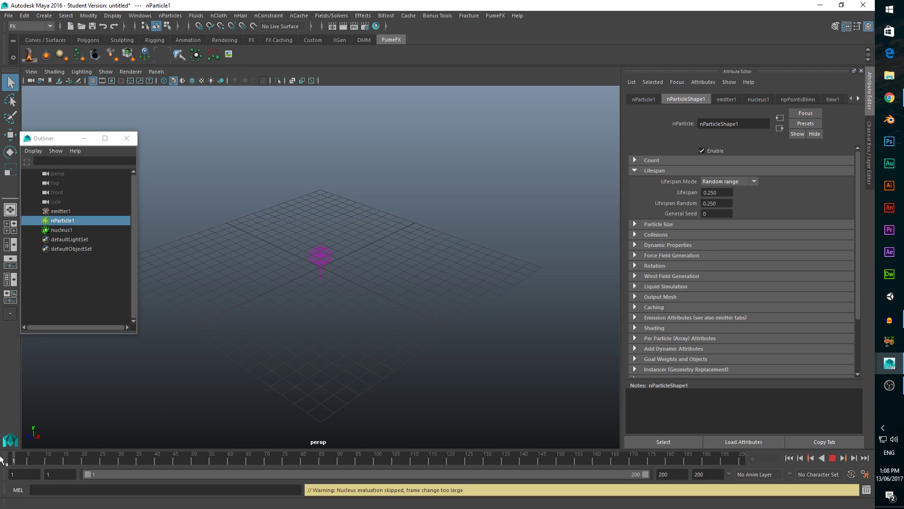
left_click(833, 458)
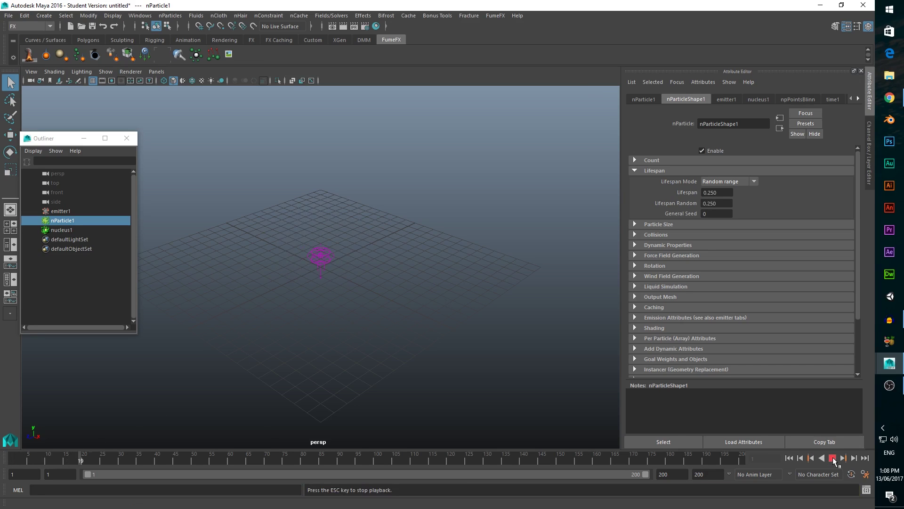
left_click(14, 458)
left_click(14, 458)
left_click(833, 457)
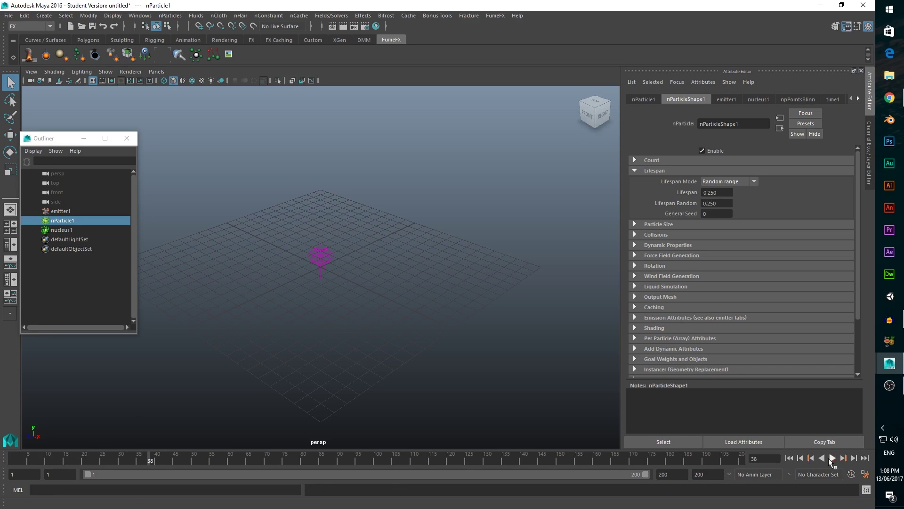
left_click(64, 221)
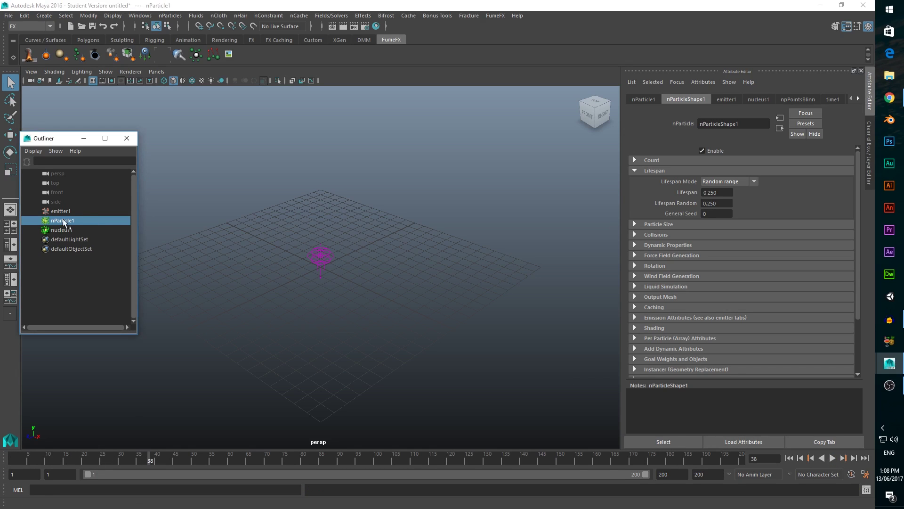
Add a turbulence field with Attenuation 0, Magnitude 100 and Frequency 2.
left_click(332, 15)
left_click(348, 86)
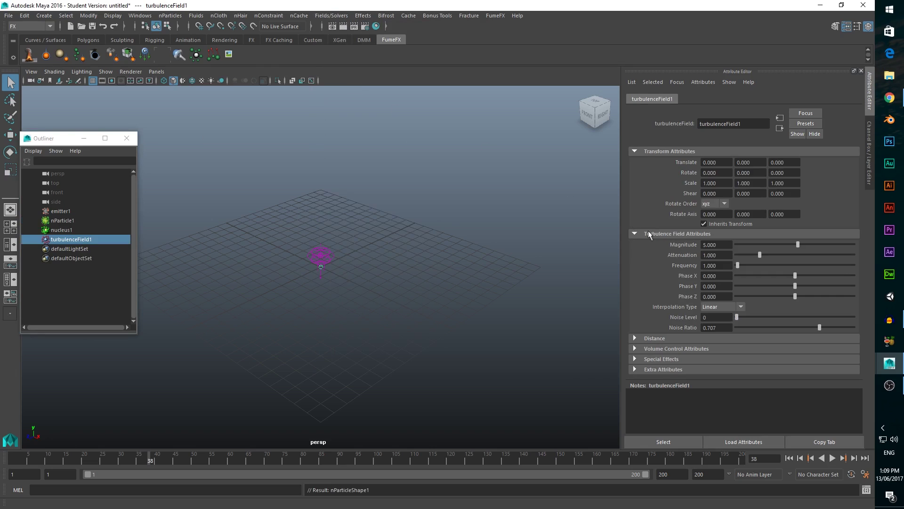
double_click(722, 255)
type("0")
key("Return")
left_click_drag(724, 249, 695, 244)
type("100")
key("Return")
left_click_drag(722, 265, 688, 266)
type("2")
Play back the turbulent particles, then create a new nObject cache for nParticle1.
left_click(833, 458)
left_click(11, 461)
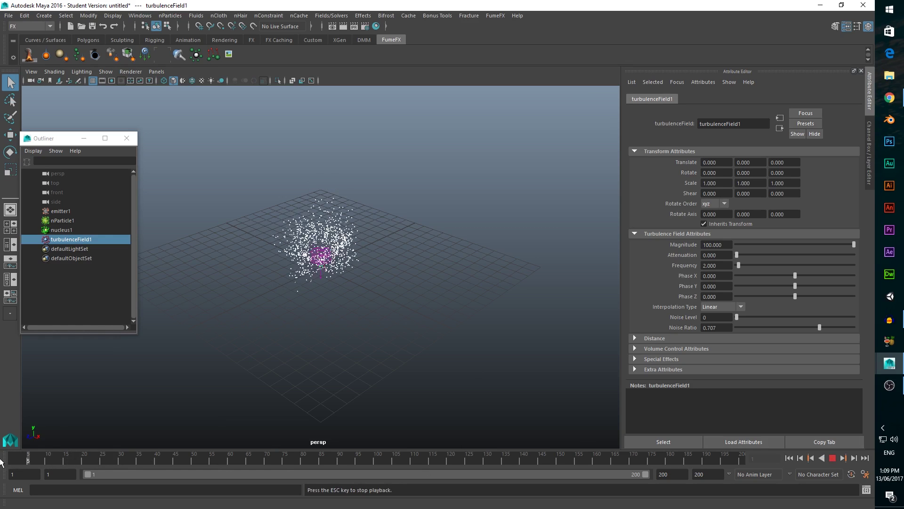
left_click(832, 458)
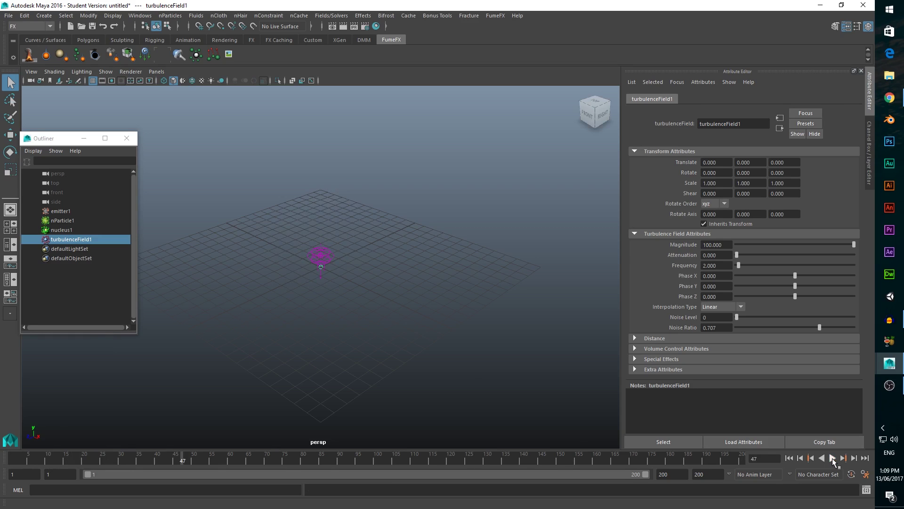
left_click(66, 220)
left_click(300, 16)
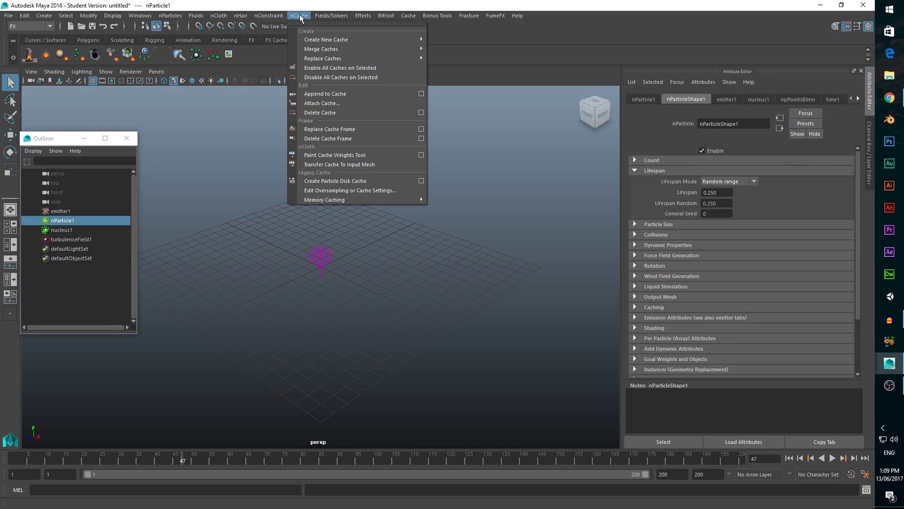
mouse_move(368, 41)
left_click(439, 47)
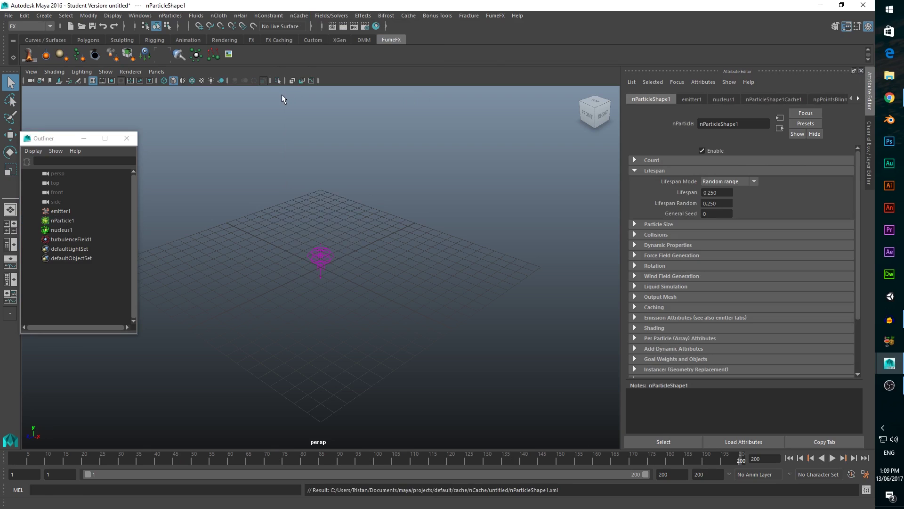
Create a FumeFX particle source from nParticle1 with icon size 2.
left_click(62, 220)
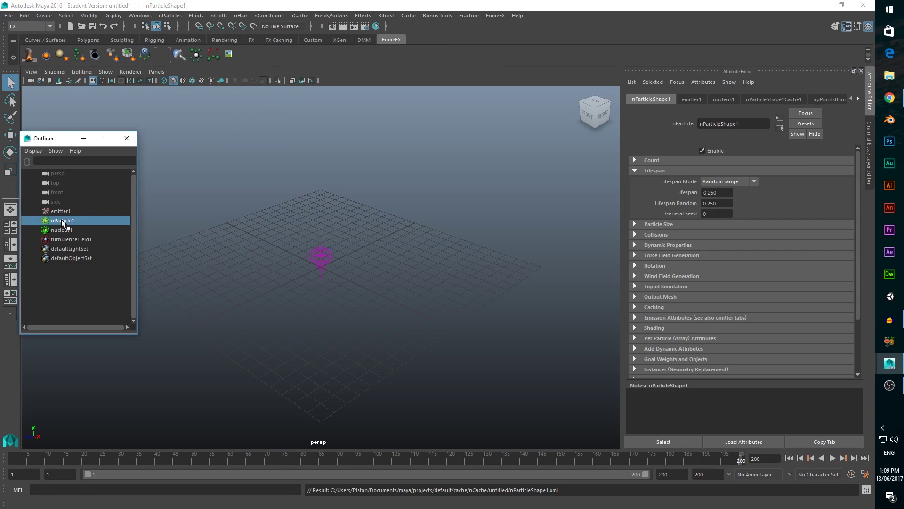
left_click(79, 54)
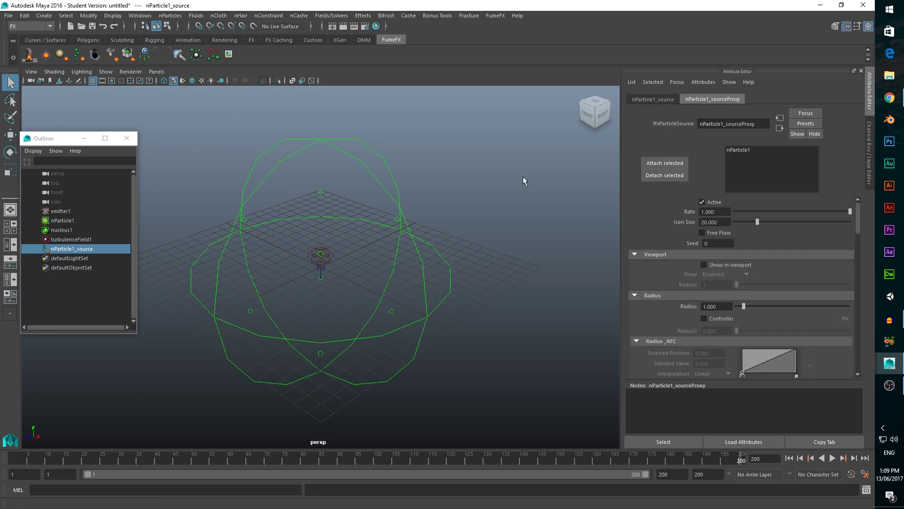
left_click_drag(716, 222, 671, 220)
type("2")
key("Return")
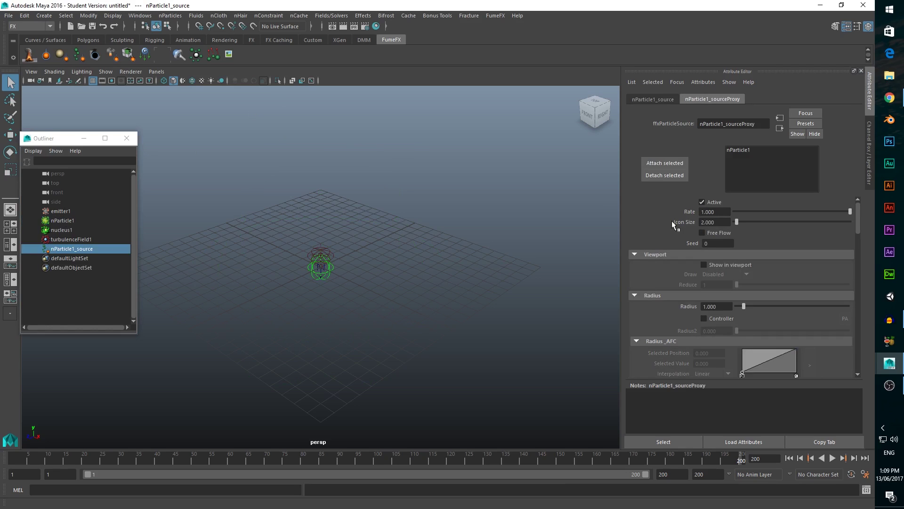
Turn on Show in viewport, set Radius to 0.5, and play the animation.
scroll(671, 221, "down", 3)
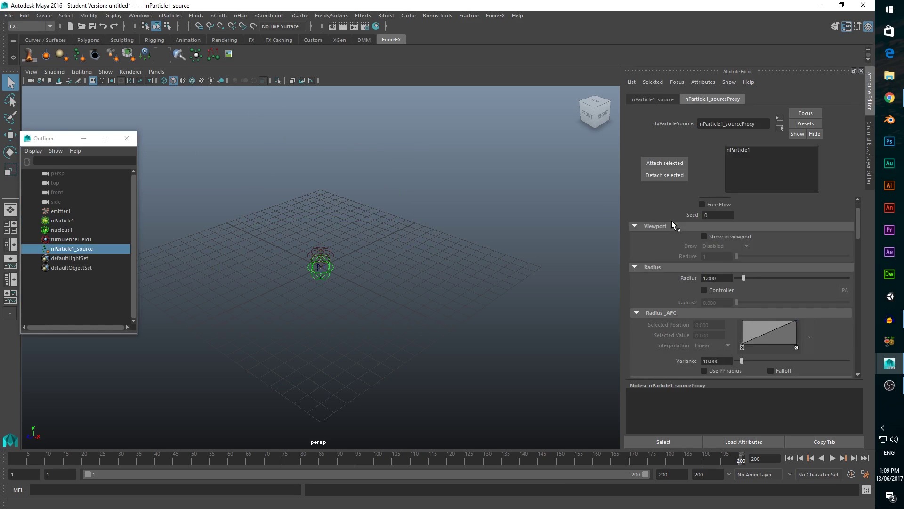
left_click(705, 237)
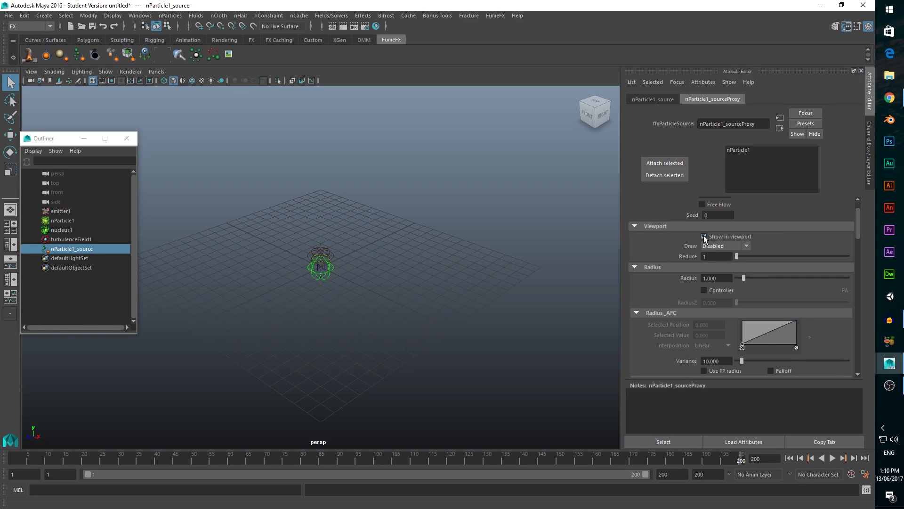
left_click(701, 278)
type("0.5")
key("Return")
key("alt+v")
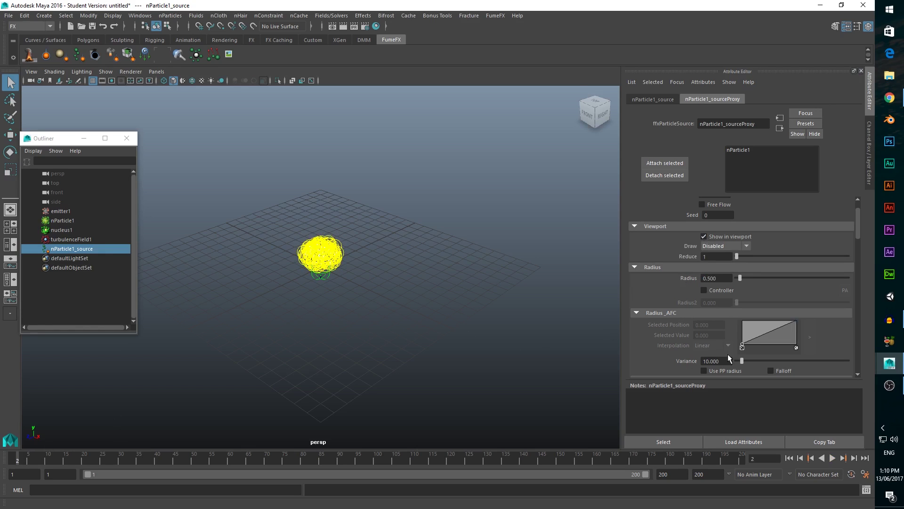
Set the source's Velocity Multiplier amount to 0.5.
scroll(728, 351, "down", 5)
left_click(716, 328)
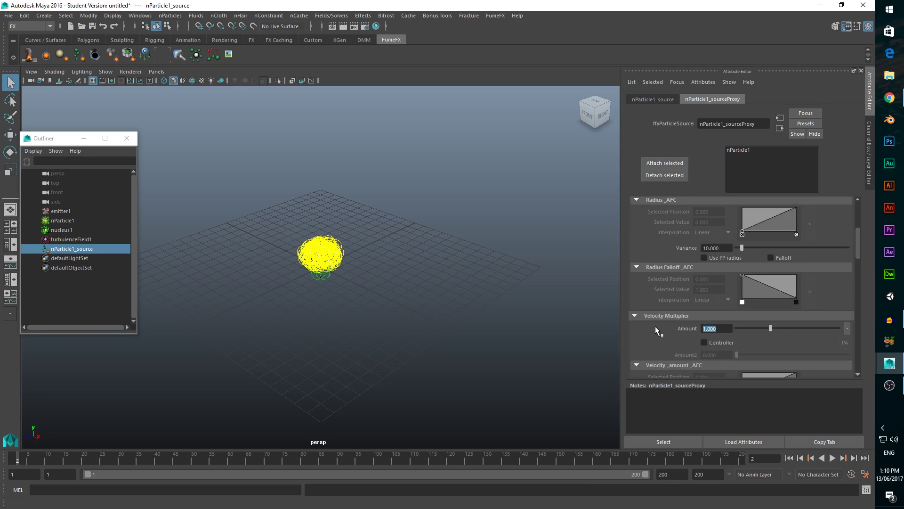
type("0.5")
key("Return")
scroll(691, 288, "down", 10)
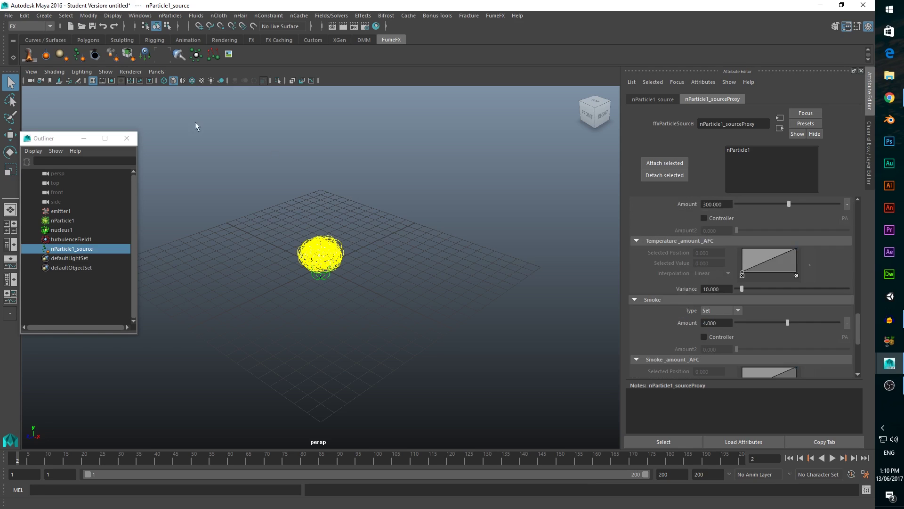
Create a FumeFX grid and assign nParticle1_source to it in the Relationship Manager.
left_click(29, 58)
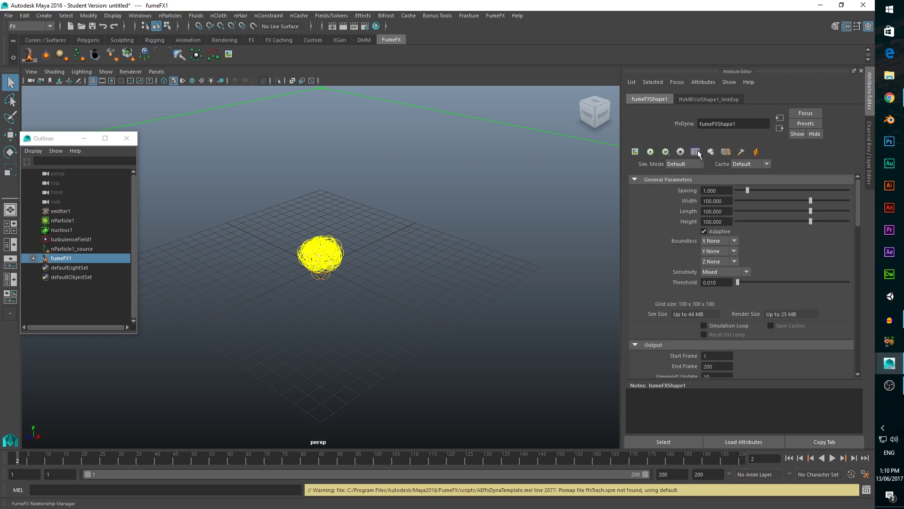
left_click(696, 152)
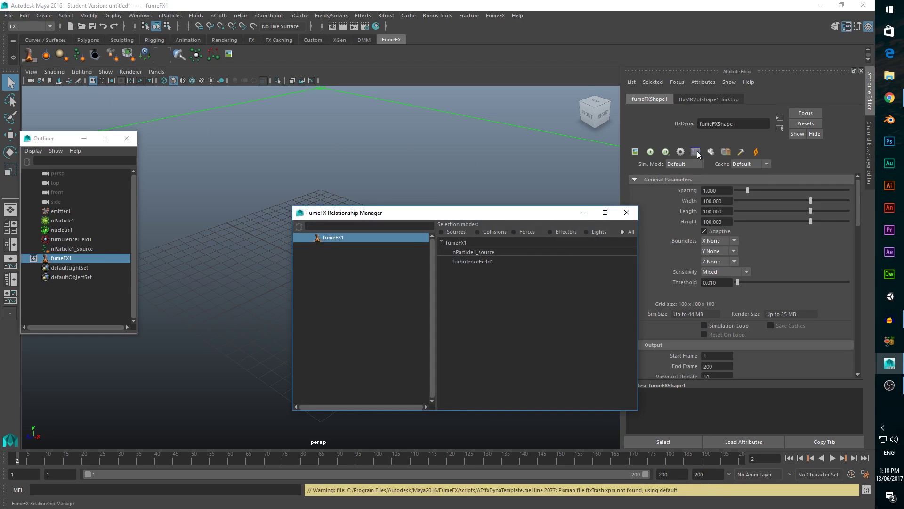
left_click(474, 253)
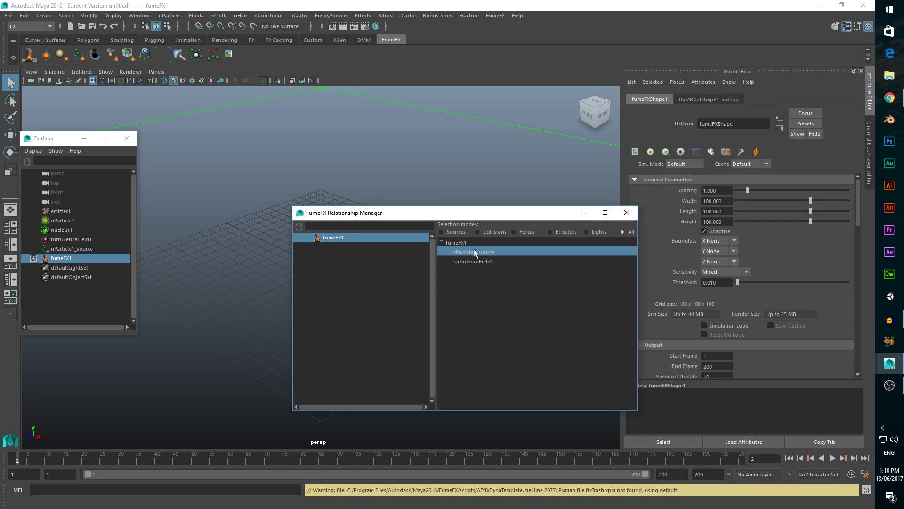
left_click(626, 213)
Set grid spacing to 0.2, Boundless X to Both and Y to +Y.
type("0.2")
key("Return")
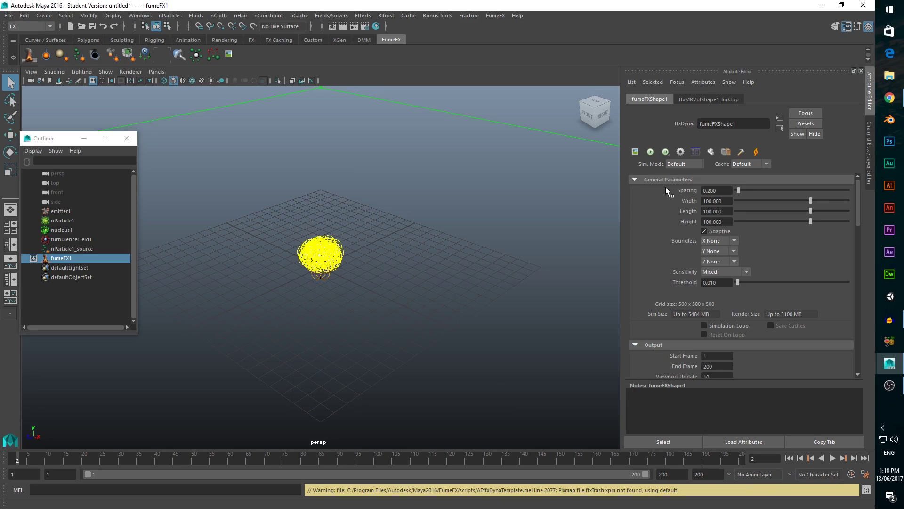
left_click(712, 241)
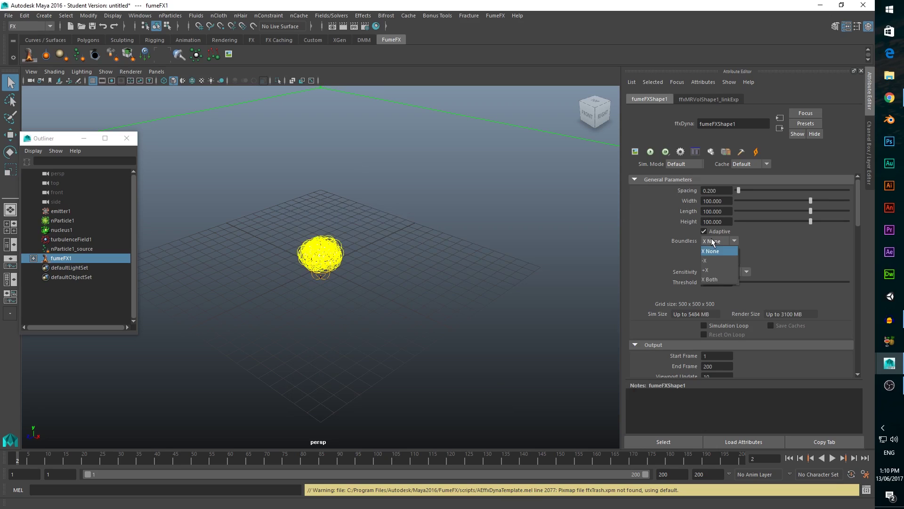
left_click(713, 279)
left_click(711, 252)
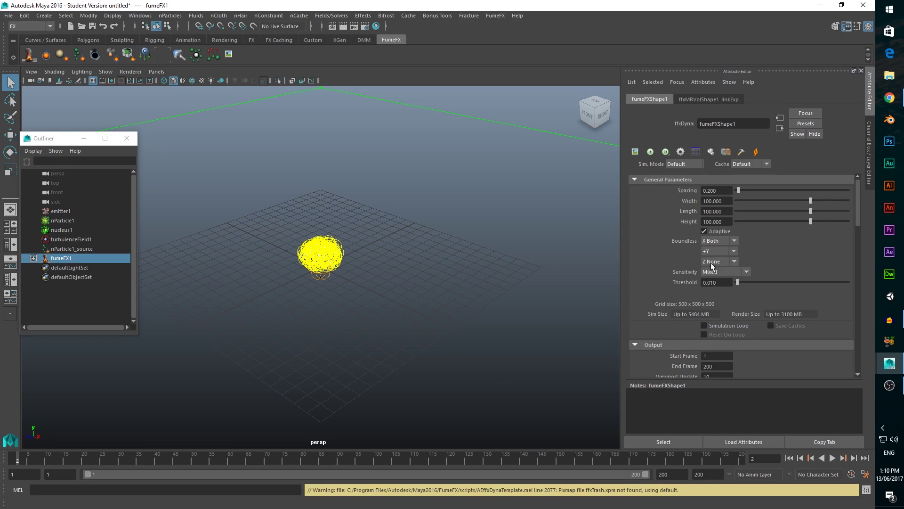
left_click(711, 261)
Set Boundless Z to Both and run the fumeFX1 simulation in the GPU Preview window.
left_click(717, 298)
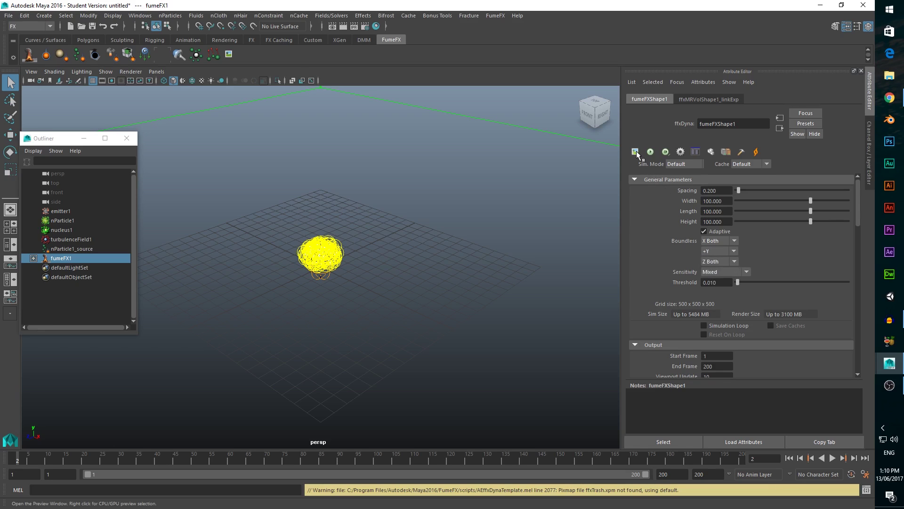
left_click(696, 151)
left_click_drag(295, 219, 628, 447)
left_click(651, 151)
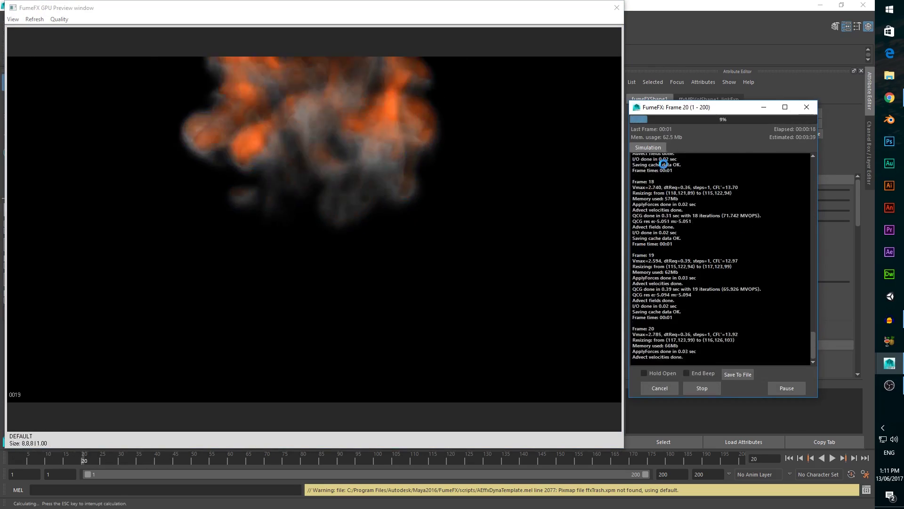
left_click(616, 8)
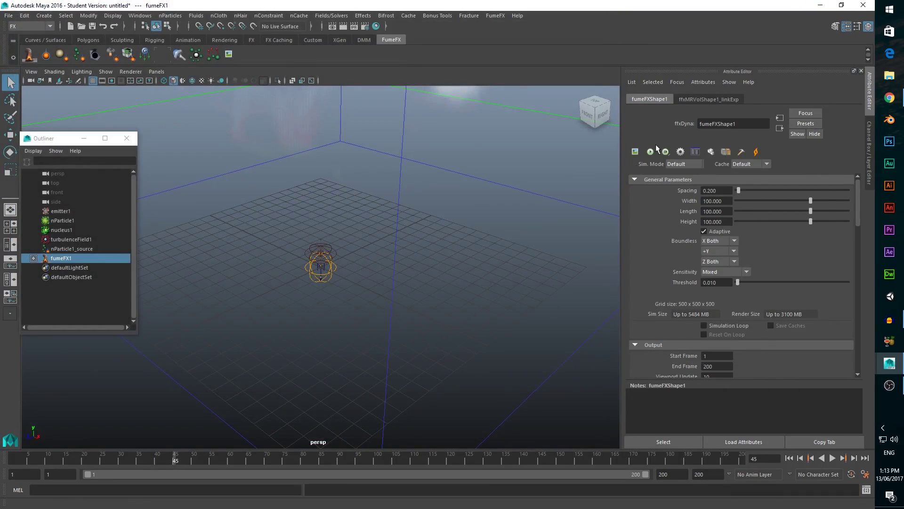
mouse_move(459, 196)
left_mouse_down("alt")
mouse_move(462, 184)
mouse_move(471, 186)
left_mouse_up("alt")
scroll(691, 245, "down", 8)
scroll(689, 248, "down", 6)
Set the FumeFX Time Scale to 2 and, at frame 13, the Advection Stride to 0.7.
double_click(715, 299)
type("2")
key("Return")
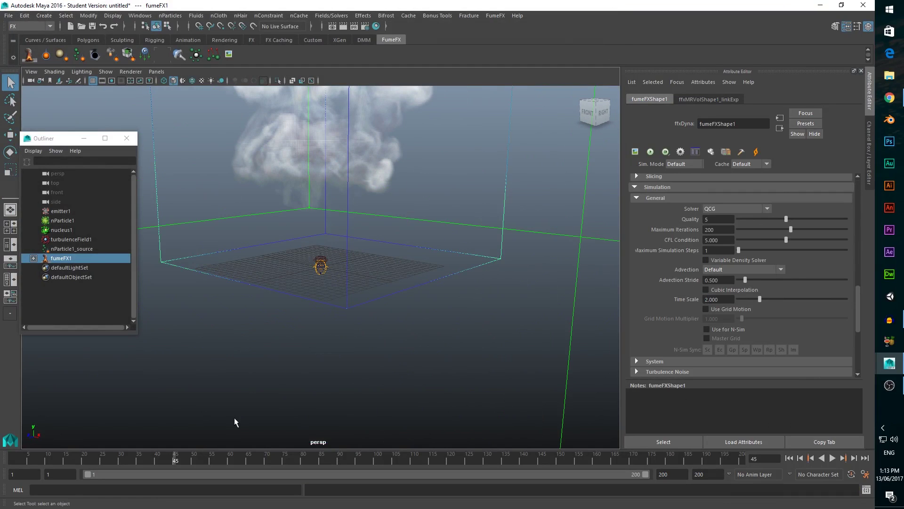
left_click(59, 460)
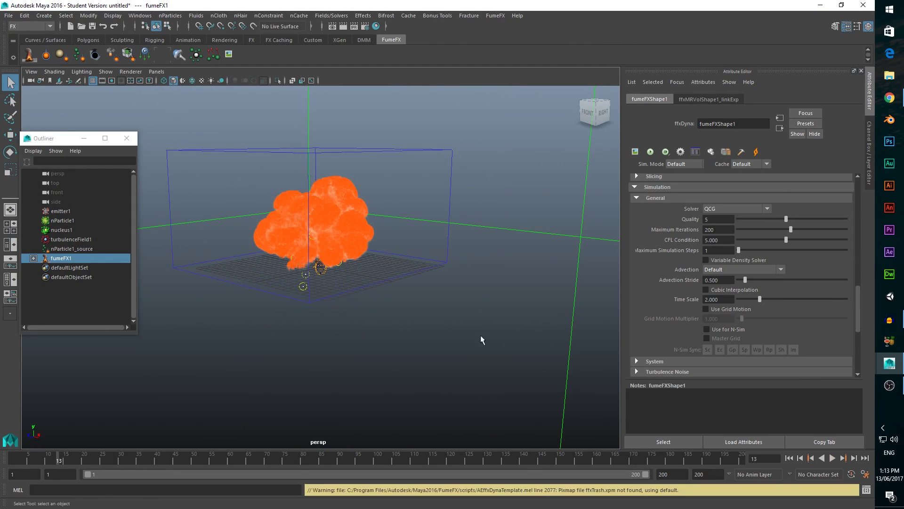
type("0.7")
key("Return")
In the System settings, set Vorticity Strength to 0.7 and X Turbulence to 1.
scroll(846, 266, "down", 3)
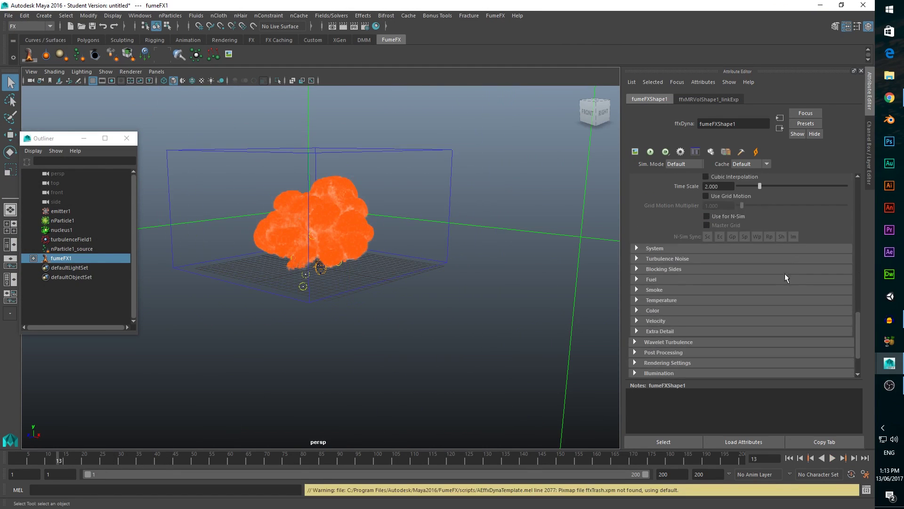
left_click(637, 276)
double_click(719, 311)
type("0.7")
key("Return")
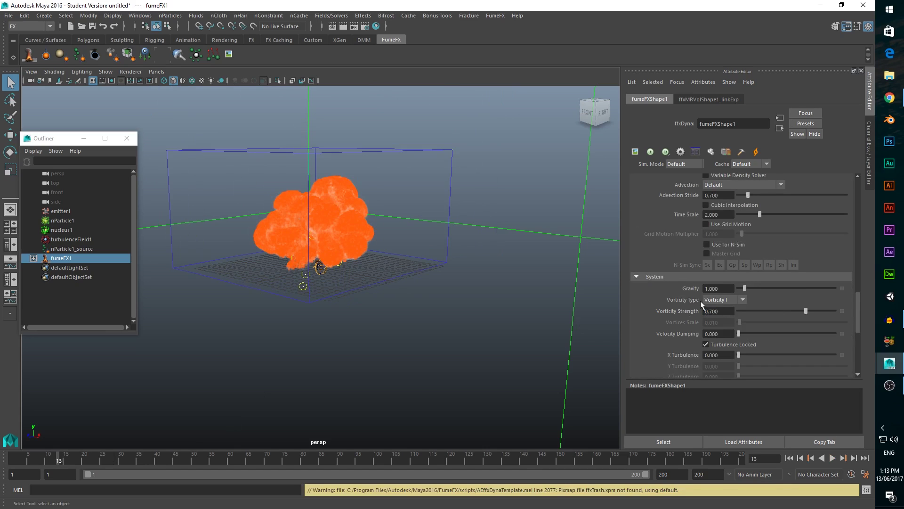
scroll(699, 300, "down", 3)
double_click(717, 298)
type("1")
key("Return")
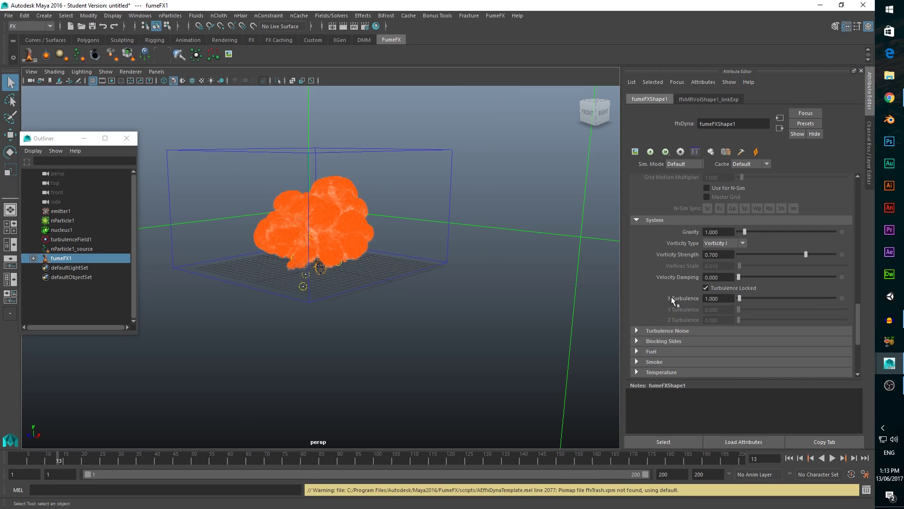
Set the Turbulence Noise Scale to 5, Frames to 12 and Detail to 5.
left_click(637, 330)
scroll(647, 302, "down", 4)
double_click(714, 258)
type("5")
key("Return")
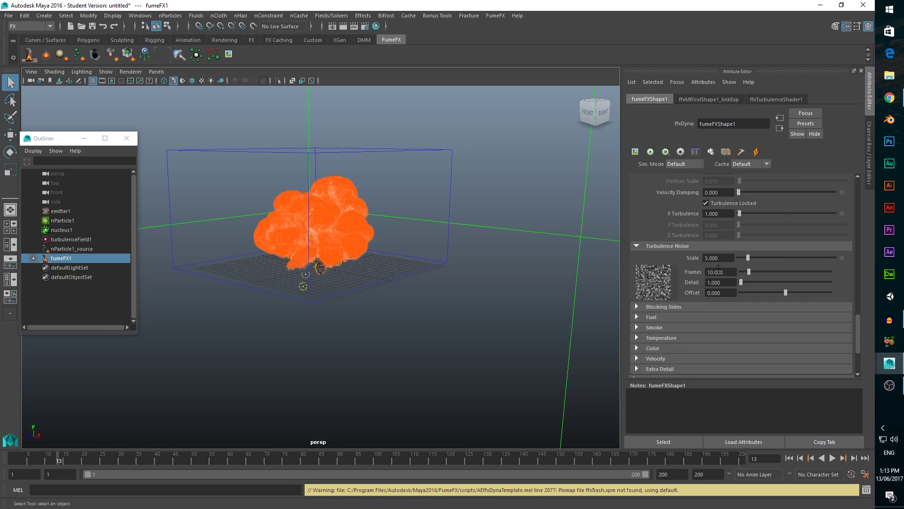
double_click(716, 271)
type("12")
key("Return")
left_click_drag(742, 282, 852, 284)
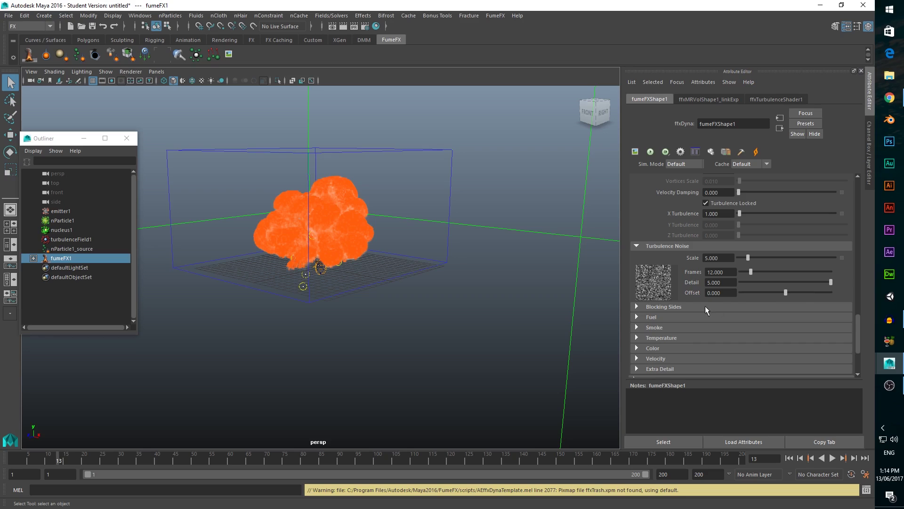
Set Blocking Y to -Y under Blocking Sides, leaving X and Z at None.
left_click(637, 306)
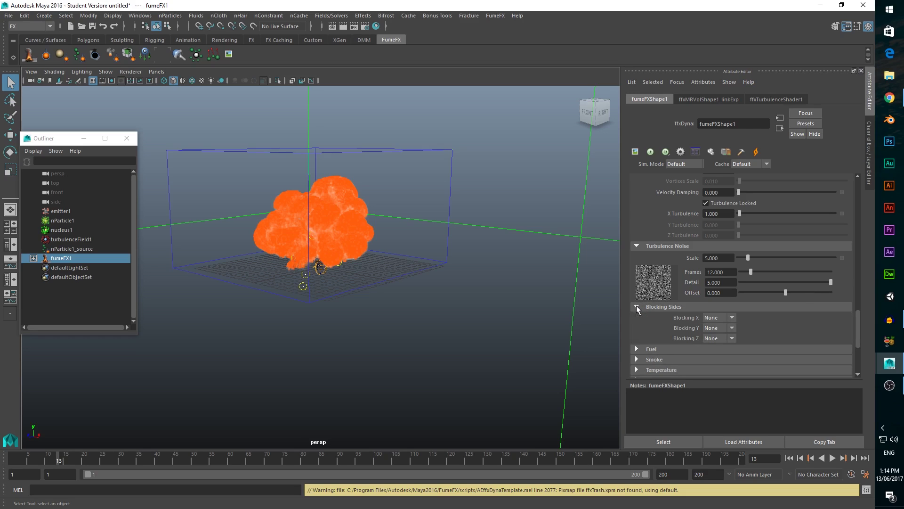
left_click(717, 328)
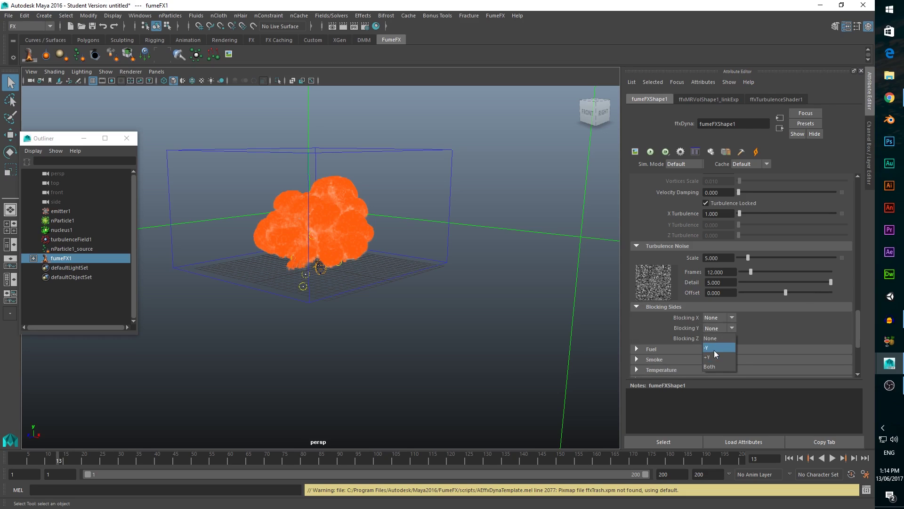
scroll(660, 316, "down", 5)
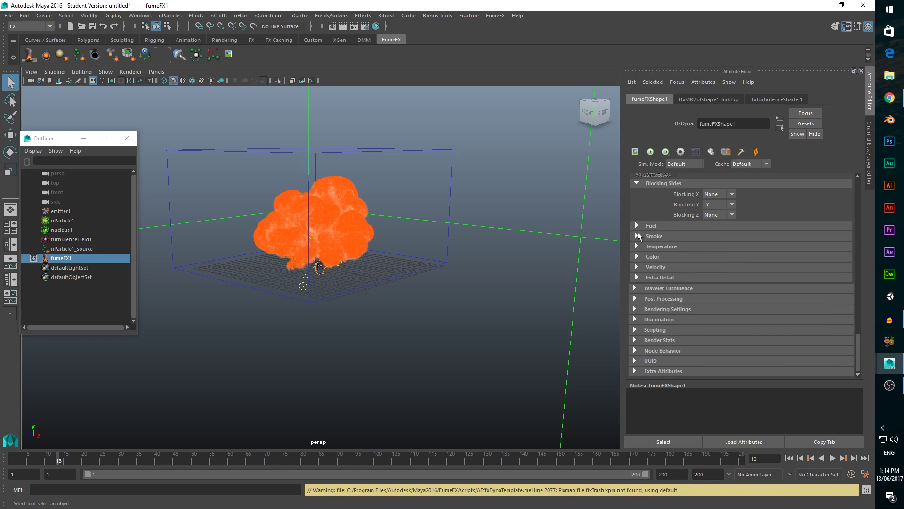
In the Fuel settings, set Ignition Temperature to 50 and Burn Rate to 5.
left_click(637, 226)
left_click(714, 281)
type("50")
key("Return")
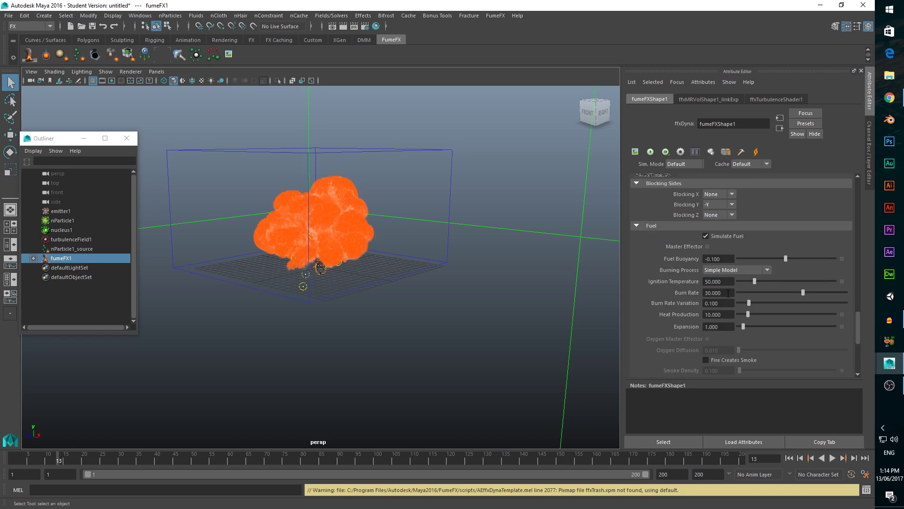
key("Tab")
type("5")
key("Return")
Raise the burn rate variation, and set Heat Production to 30 and Expansion to 6.
mouse_move(749, 303)
left_mouse_down()
mouse_move(714, 314)
mouse_move(669, 309)
left_mouse_up()
type("30")
key("Return")
left_click_drag(724, 326, 687, 326)
type("6")
key("Return")
Enable Fire Creates Smoke with a Smoke Density of 80.
scroll(693, 333, "down", 3)
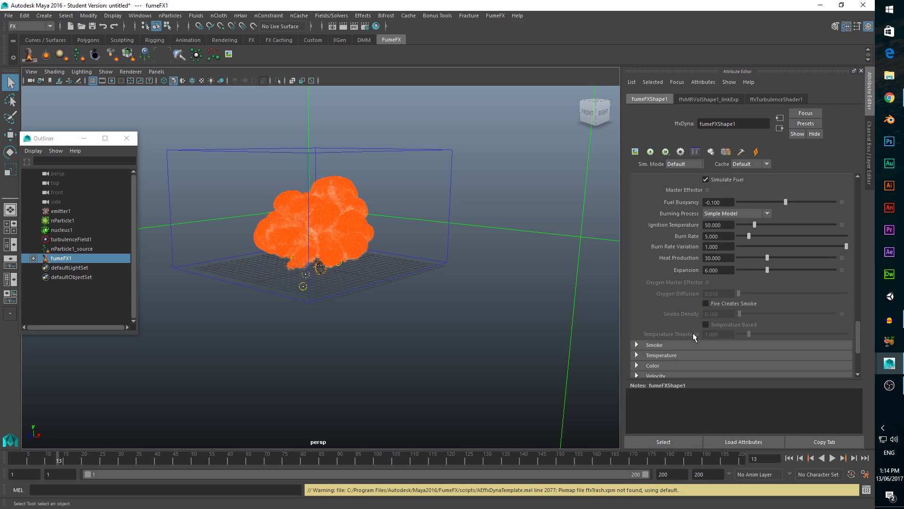
left_click(706, 303)
left_click_drag(726, 315, 690, 313)
type("80")
key("Return")
Set the smoke Dissipation Strength to 0.1.
scroll(681, 309, "down", 1)
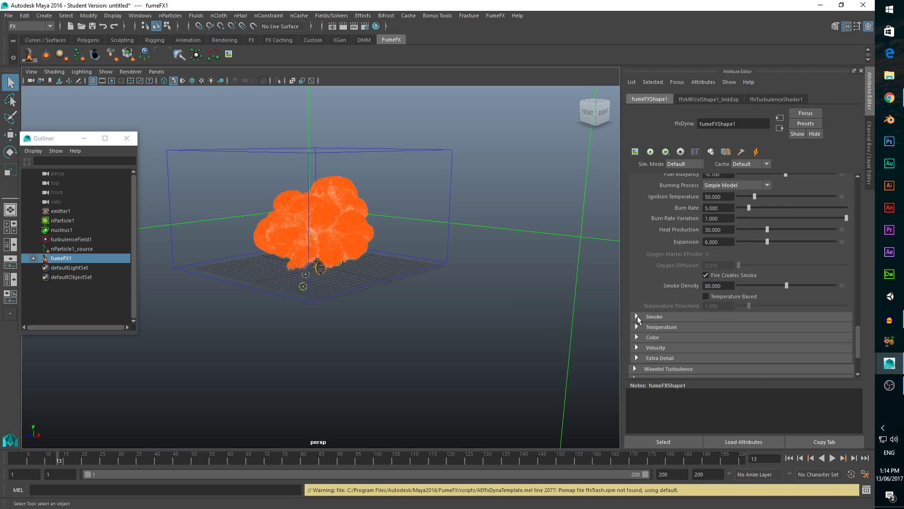
left_click(638, 316)
scroll(671, 316, "down", 2)
left_click_drag(725, 328, 673, 322)
type("0.1")
key("Return")
Set the Extra Detail mode to Wavelet Turbulence.
scroll(671, 315, "down", 3)
scroll(668, 310, "down", 2)
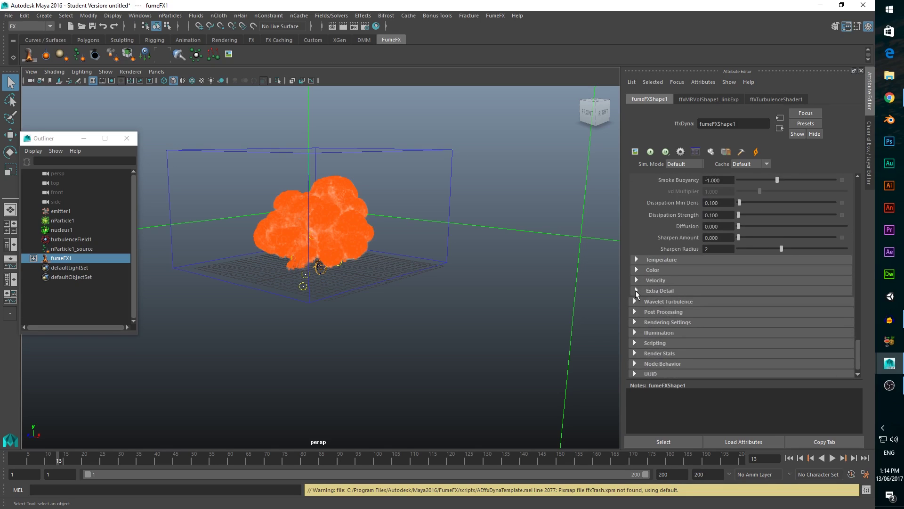
left_click(636, 291)
left_click(719, 302)
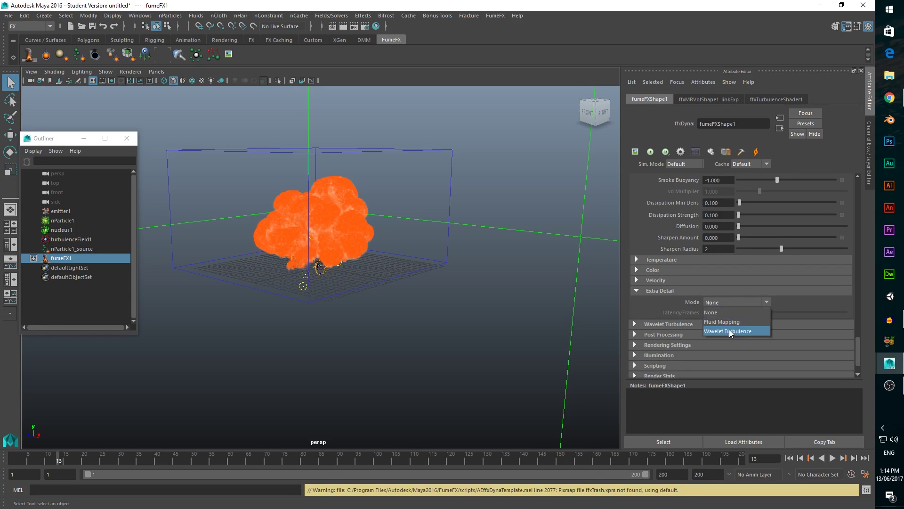
left_click(728, 331)
scroll(683, 309, "down", 2)
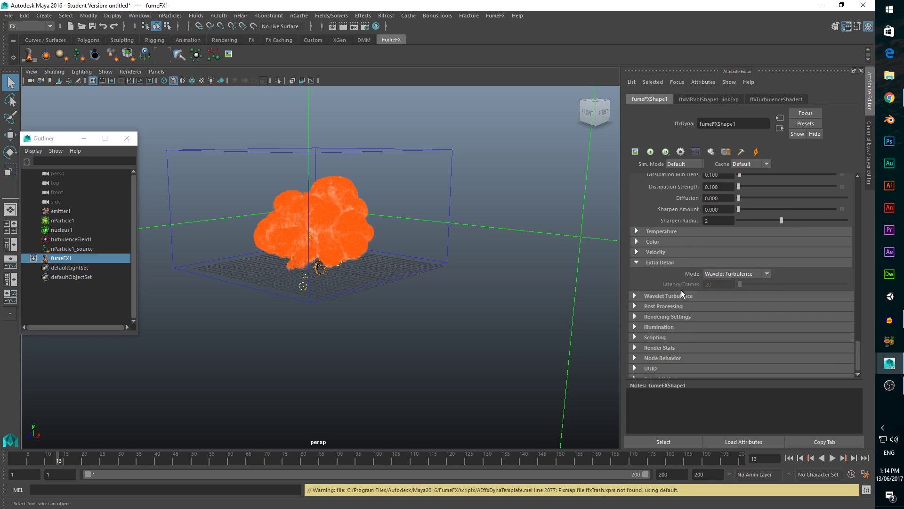
Start the FumeFX simulation and key Time Scale at 2 on frame 5.
left_click(650, 151)
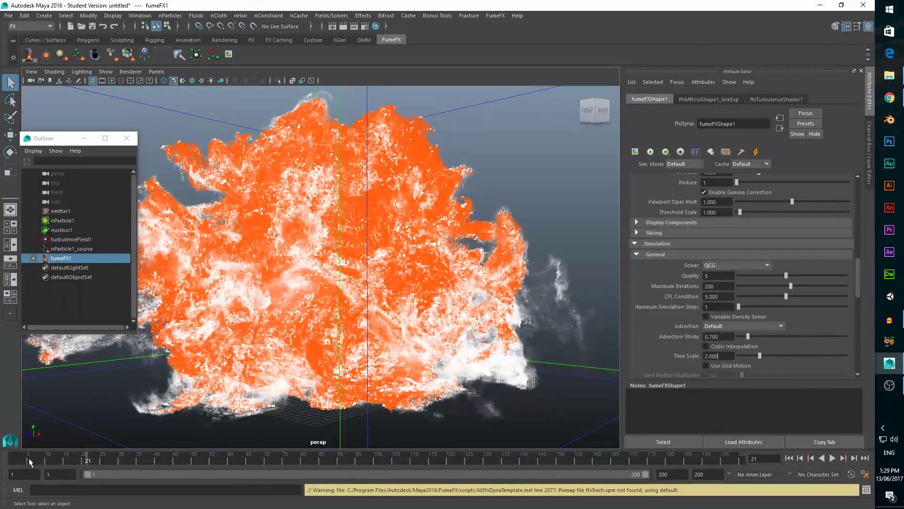
left_click(28, 459)
left_click_drag(718, 355, 687, 356)
right_click(711, 355)
left_click(719, 369)
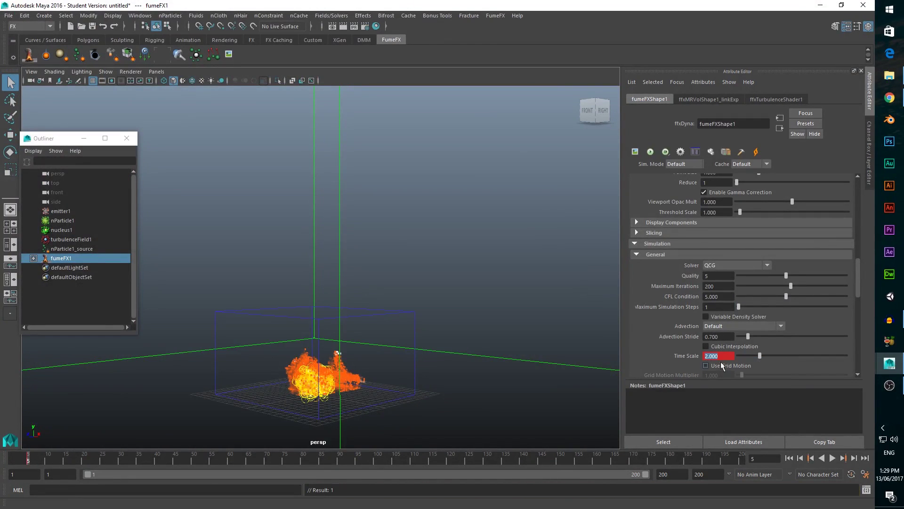
Key Time Scale at 1 on frame 15.
key("alt+v")
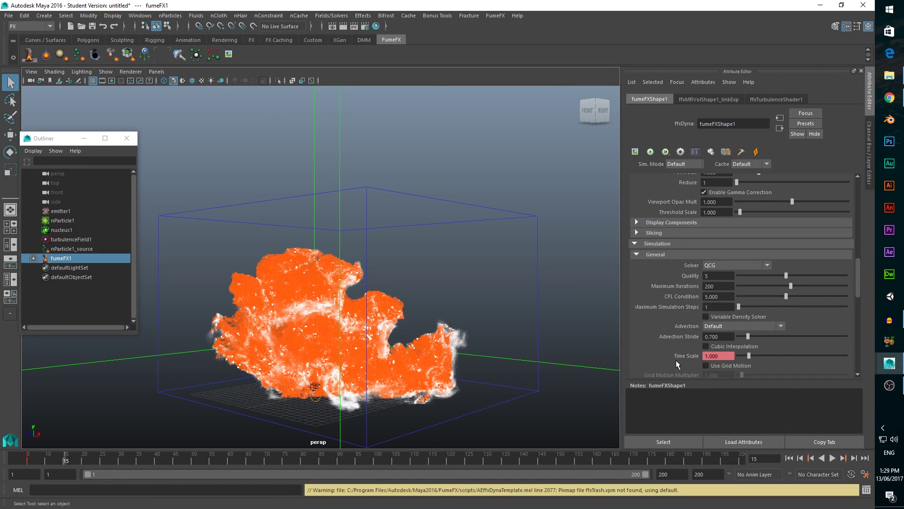
right_click(711, 355)
left_click(725, 363)
scroll(742, 330, "down", 5)
scroll(743, 329, "down", 3)
Key X Turbulence at frame 5, then key it at 0.01 on frame 10.
left_click(29, 459)
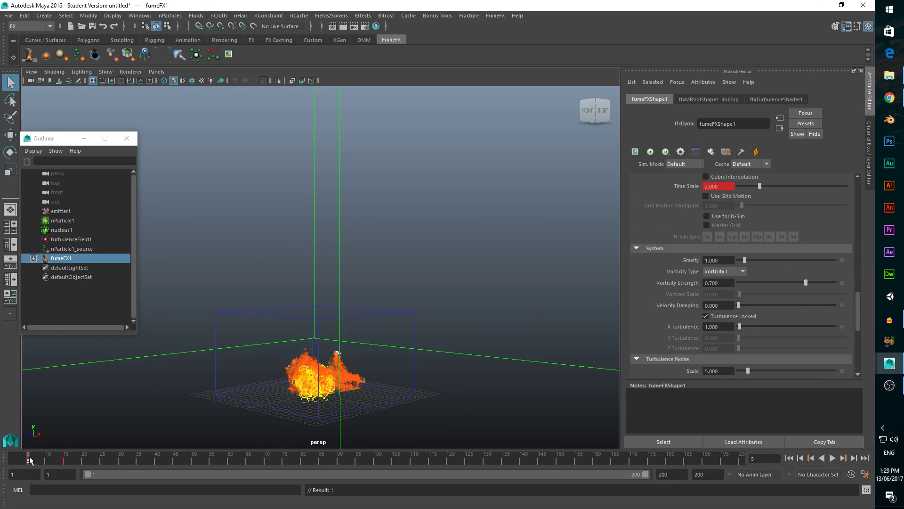
right_click(721, 326)
left_click(733, 339)
left_click(47, 461)
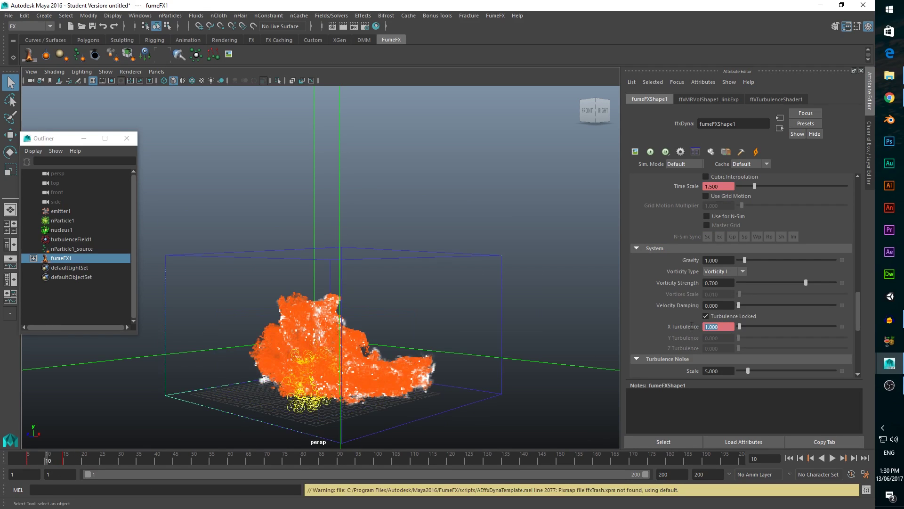
type("0.01")
key("Return")
right_click(728, 338)
left_click(731, 339)
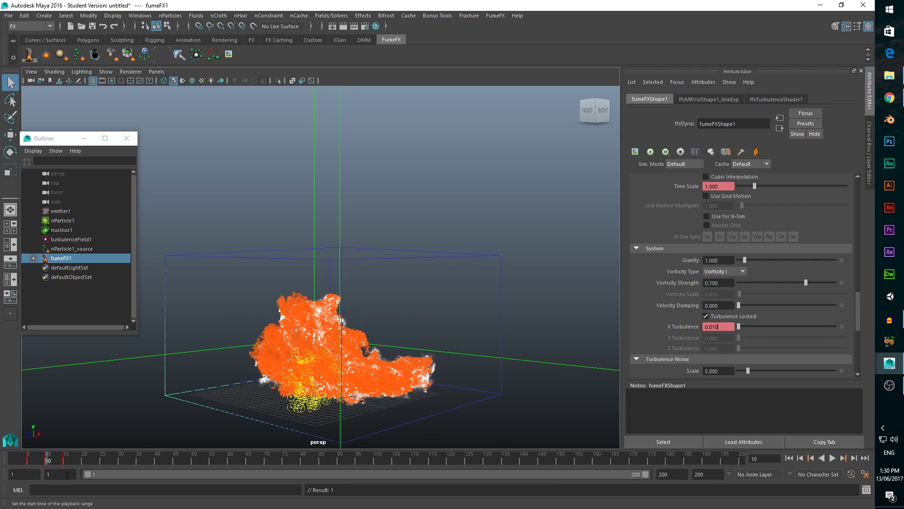
Run the GPU preview and try a darker red fire start colour, reverting to the original orange.
left_click(651, 151)
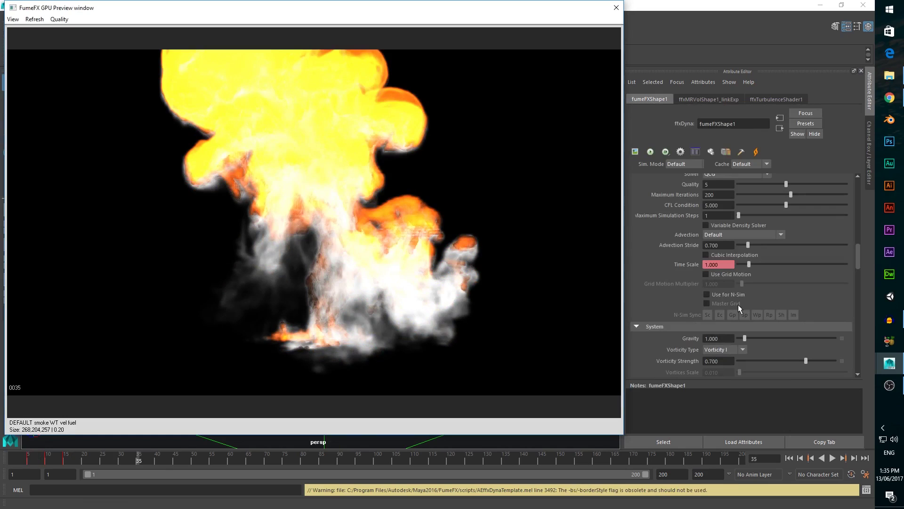
scroll(739, 304, "down", 10)
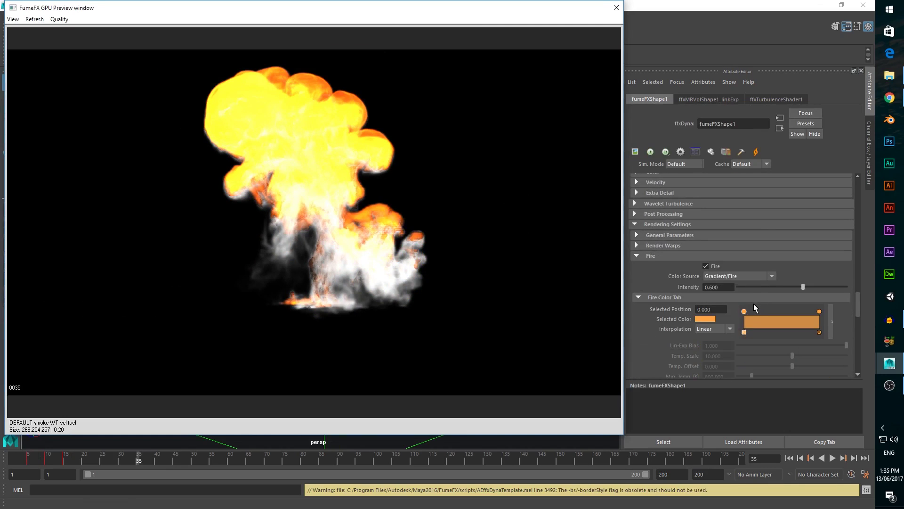
left_click(745, 312)
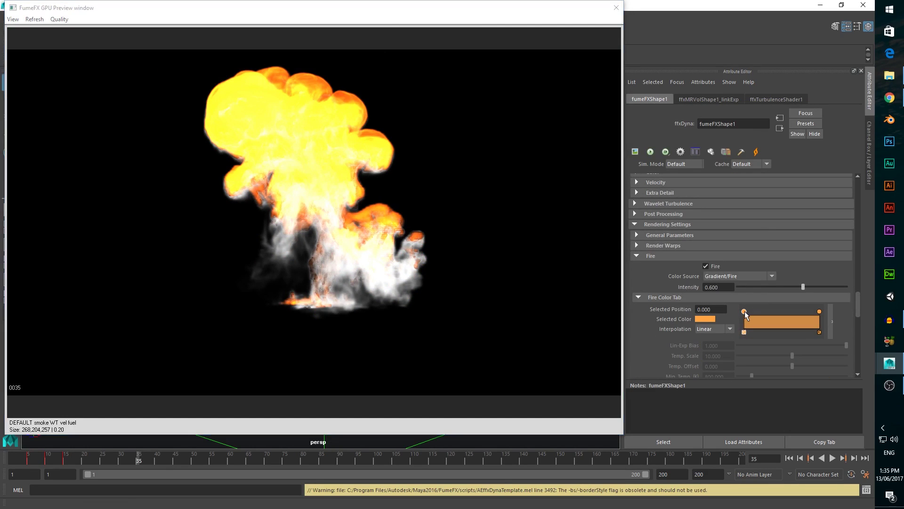
left_click(706, 319)
left_click_drag(662, 346, 654, 347)
left_click_drag(704, 376, 698, 373)
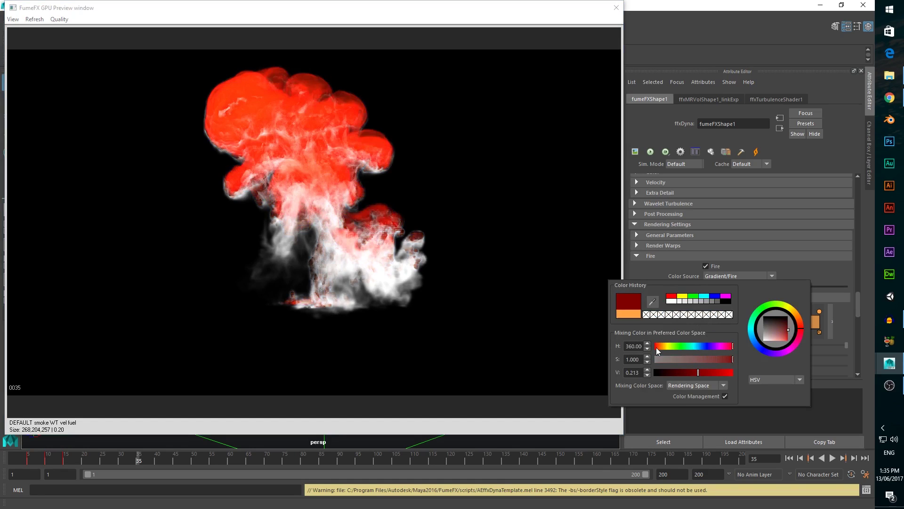
mouse_move(656, 347)
left_mouse_down()
mouse_move(682, 346)
mouse_move(657, 346)
left_mouse_up()
left_click(628, 314)
Make the fire gradient's end colour pale yellow and move that stop further into the gradient.
left_click(819, 312)
left_click_drag(794, 310, 790, 304)
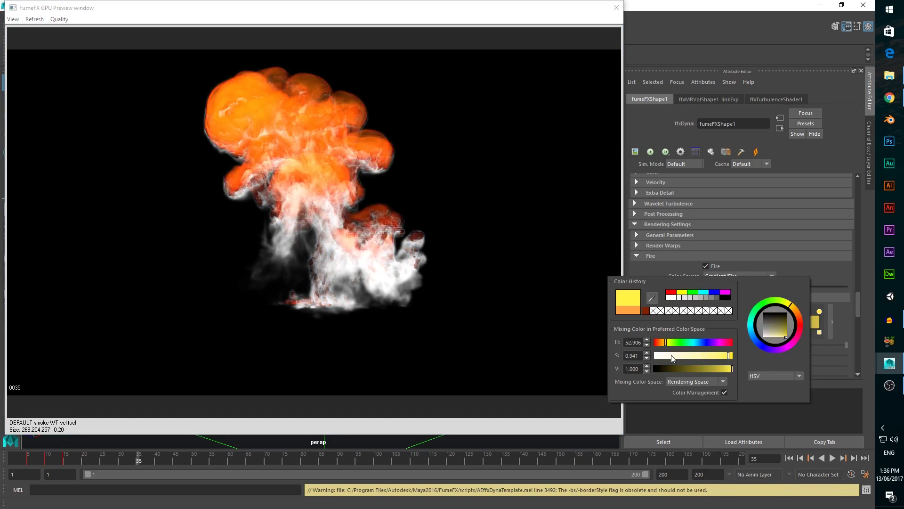
left_click_drag(728, 356, 709, 355)
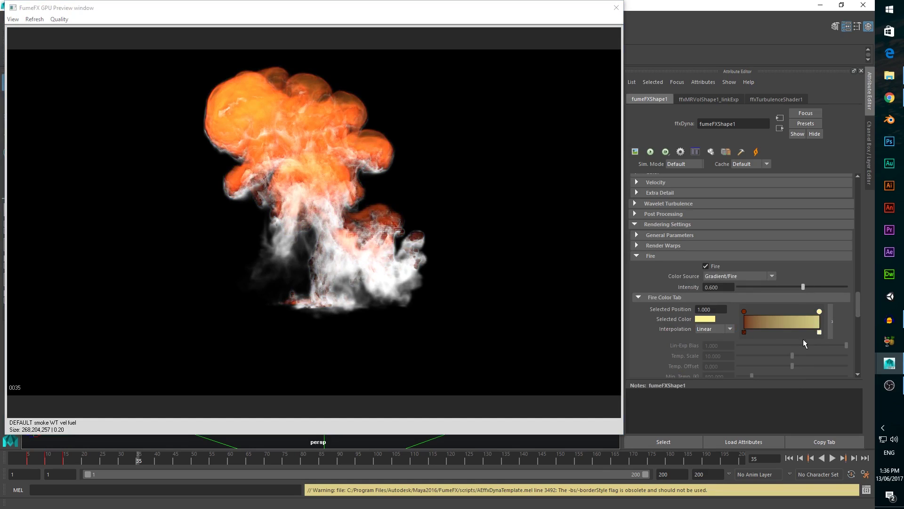
mouse_move(819, 312)
left_mouse_down()
mouse_move(774, 310)
mouse_move(795, 310)
left_mouse_up()
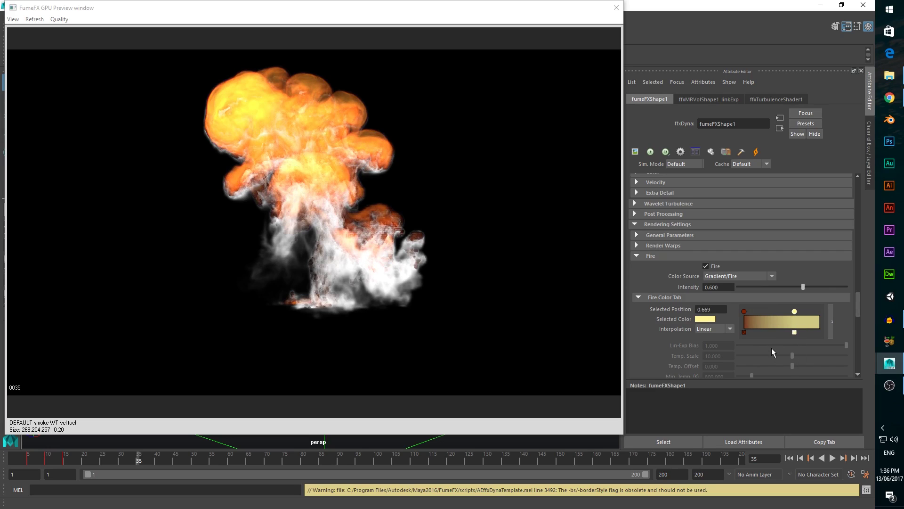
Add a point to the Fire Opacity ramp.
scroll(773, 351, "down", 10)
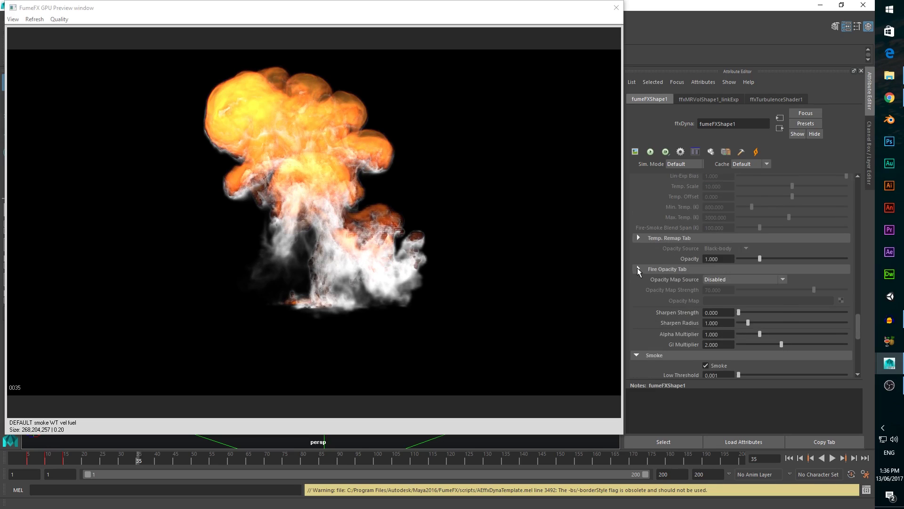
left_click(639, 241)
left_click(777, 265)
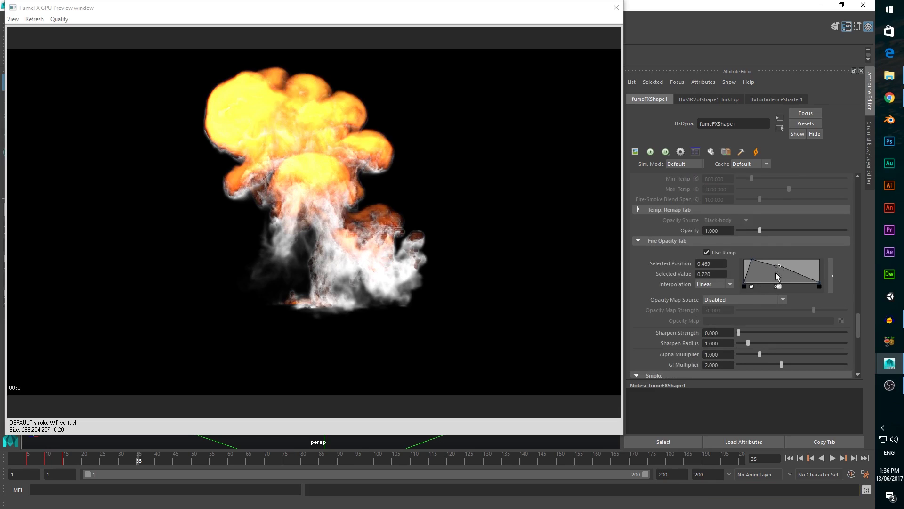
scroll(775, 282, "down", 5)
Adjust the Smoke Color ramp markers and set the smoke Opacity to 1.6.
left_click(819, 300)
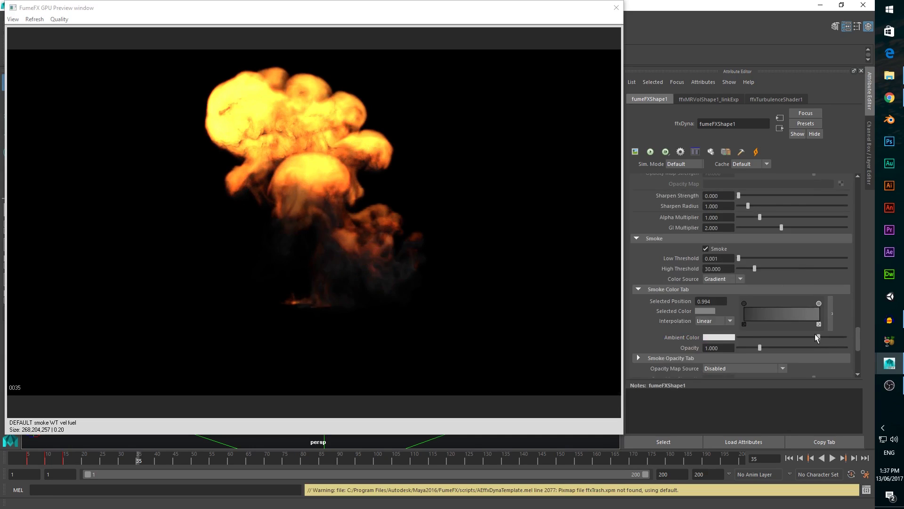
left_click(813, 304)
left_click(742, 304)
double_click(716, 348)
type("1.6")
key("Return")
Turn on Multiple Scattering under Illumination and rerun the simulation.
scroll(742, 297, "down", 7)
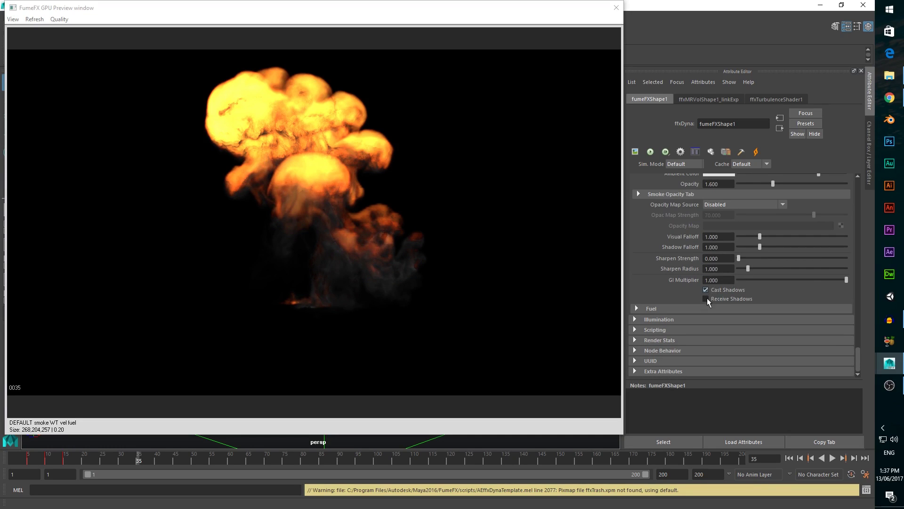
left_click(635, 319)
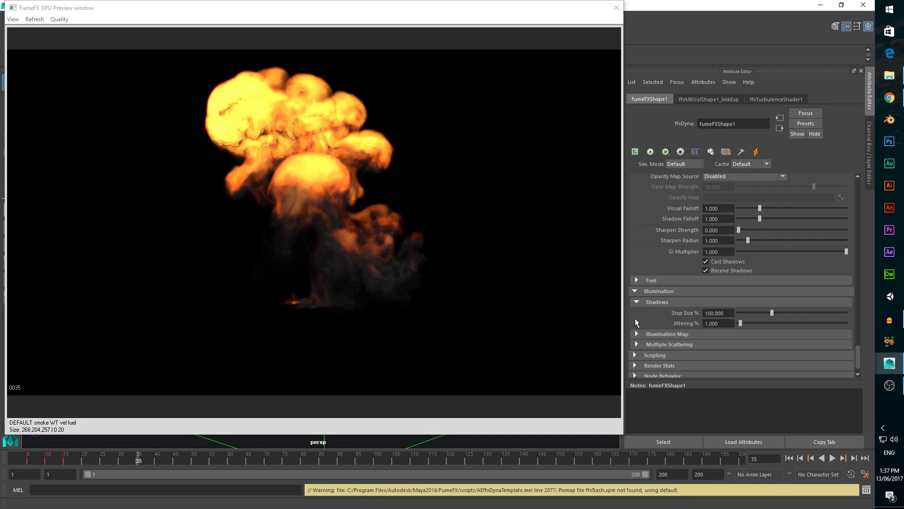
scroll(637, 317, "down", 2)
left_click(706, 329)
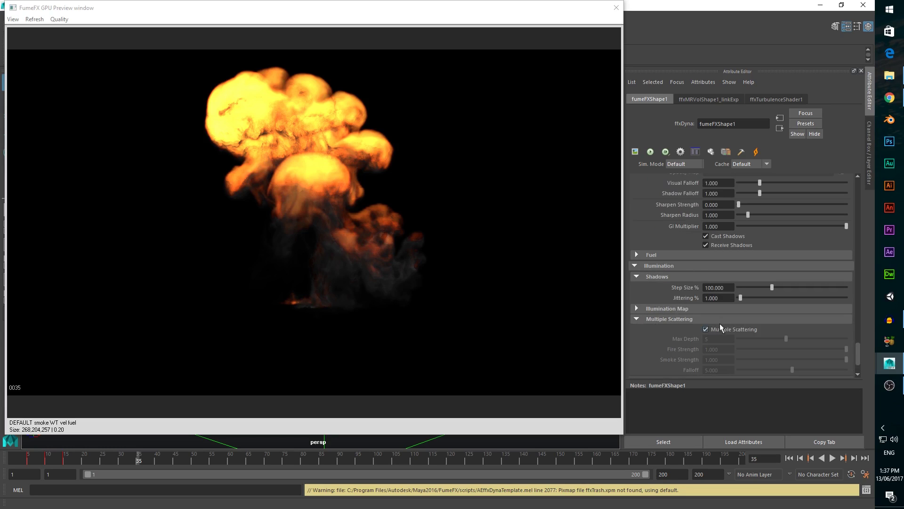
scroll(722, 322, "down", 3)
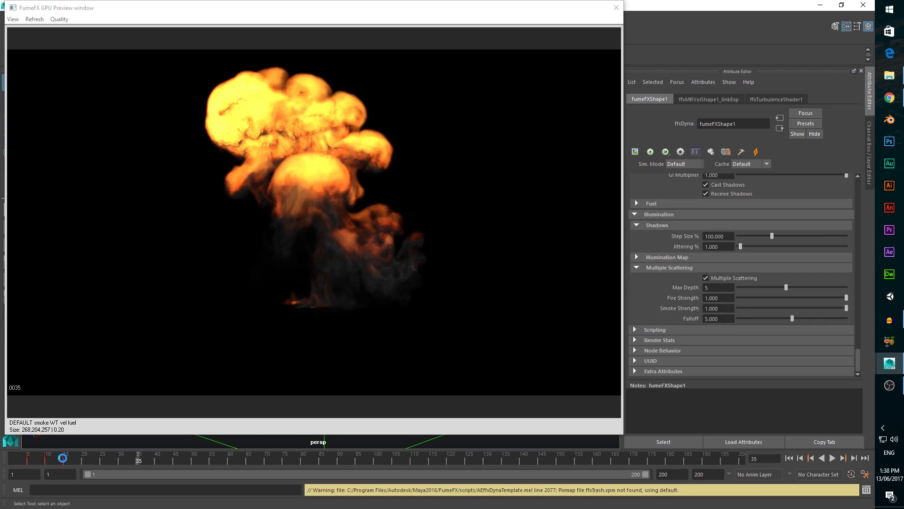
left_click(651, 152)
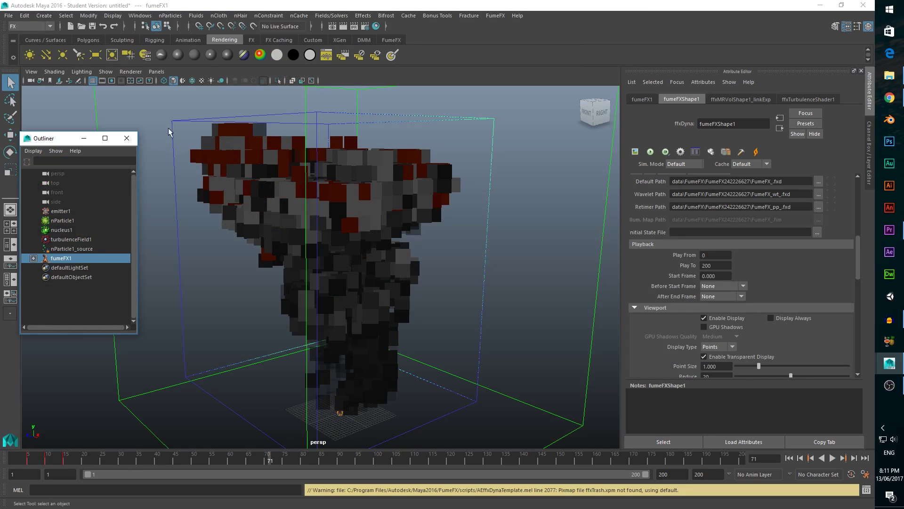
Orbit around the smoke and switch the menu set to Rendering.
left_click_drag(315, 181, 316, 187, "alt")
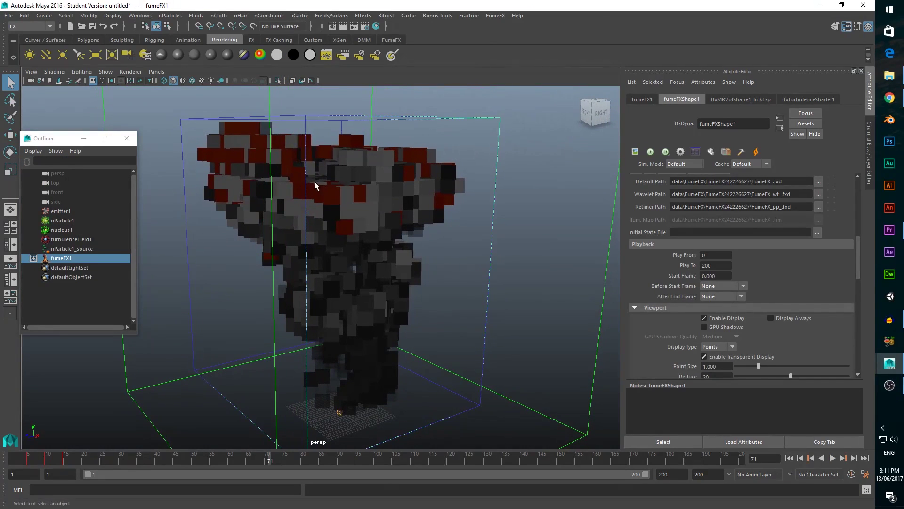
left_click(49, 26)
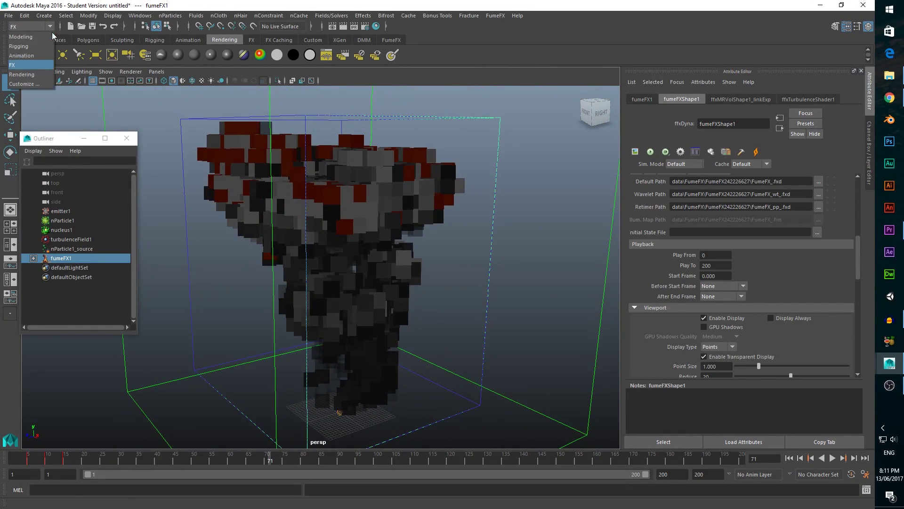
left_click(38, 74)
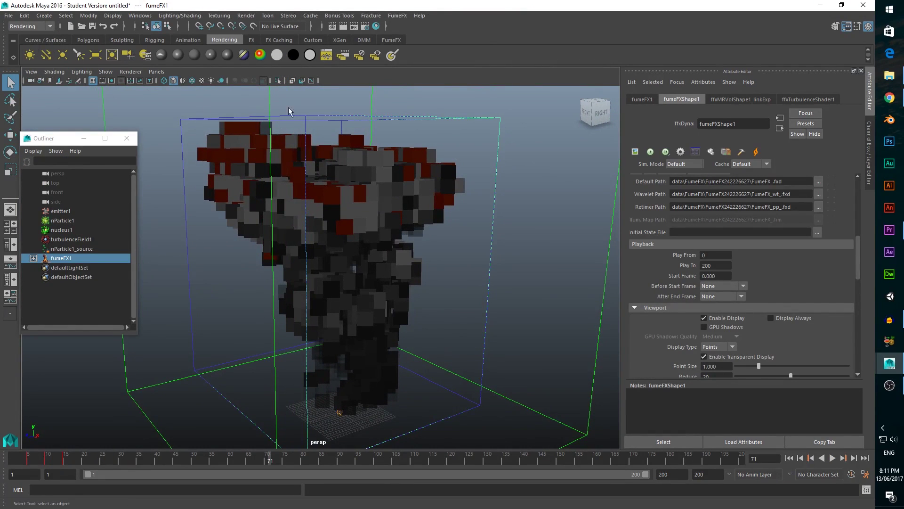
Set the Render Settings file name prefix to 'explosion' and start a batch render.
left_click(365, 26)
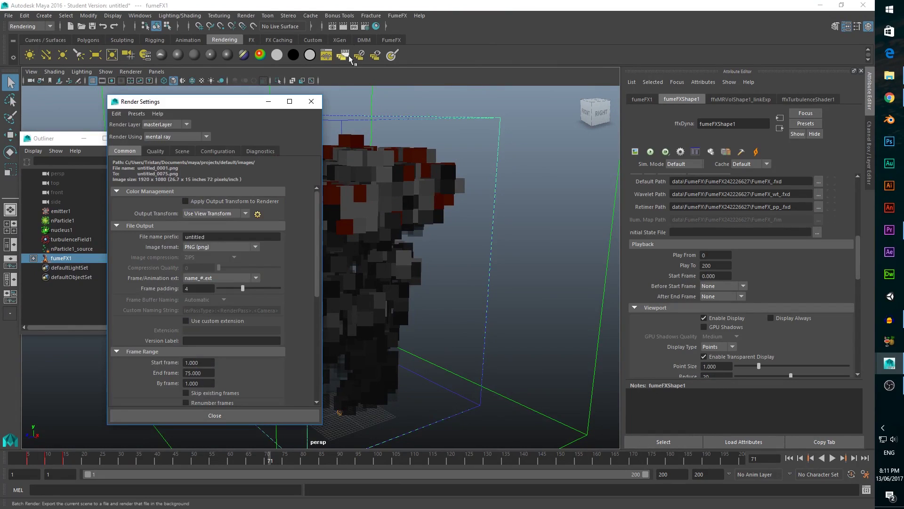
double_click(217, 236)
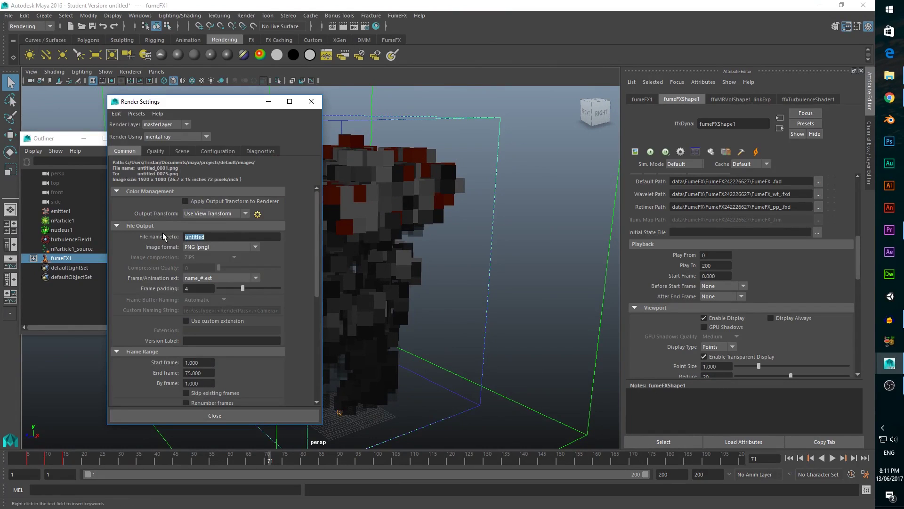
type("explosion")
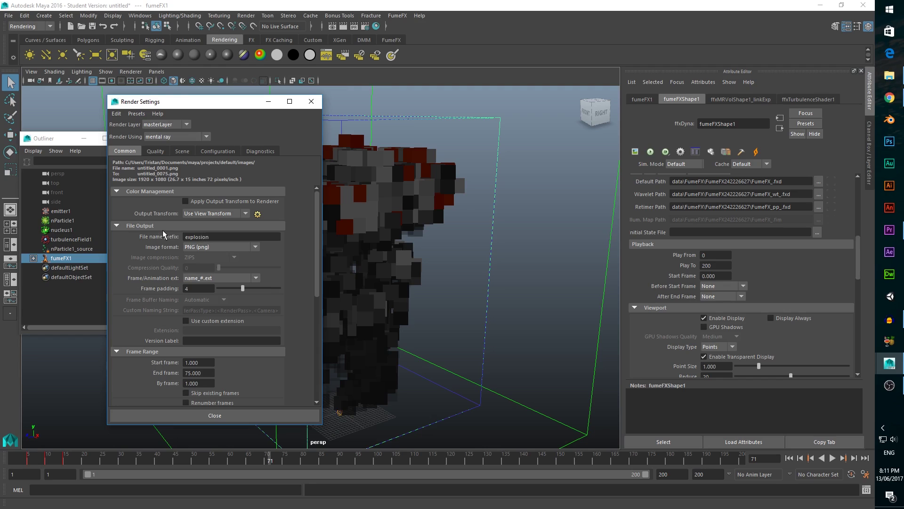
double_click(200, 373)
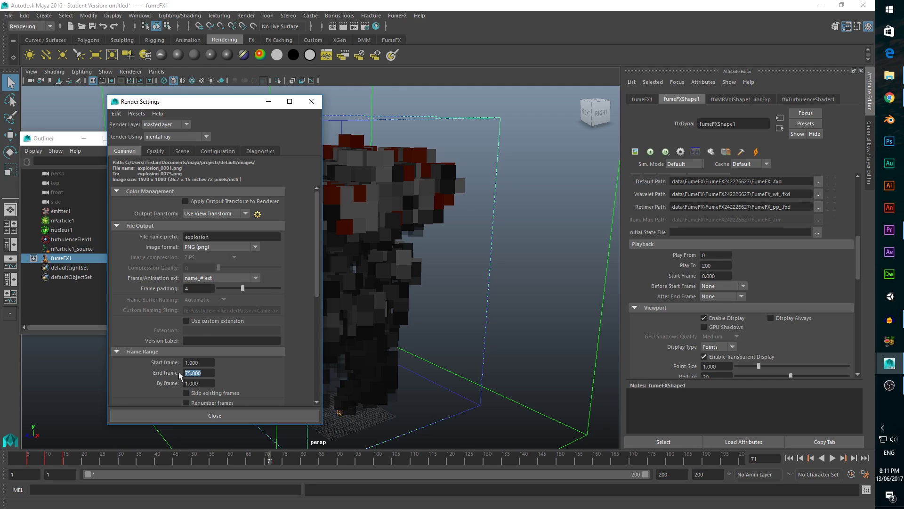
left_click(237, 412)
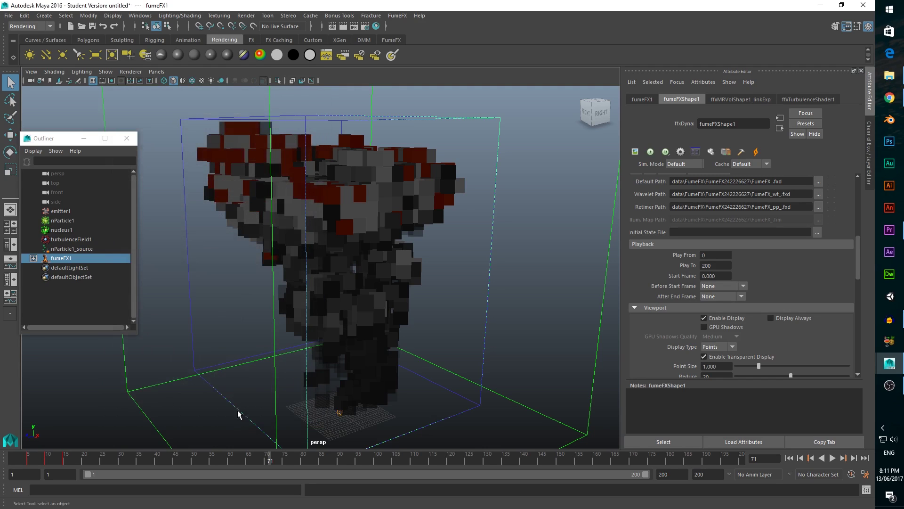
left_click(246, 16)
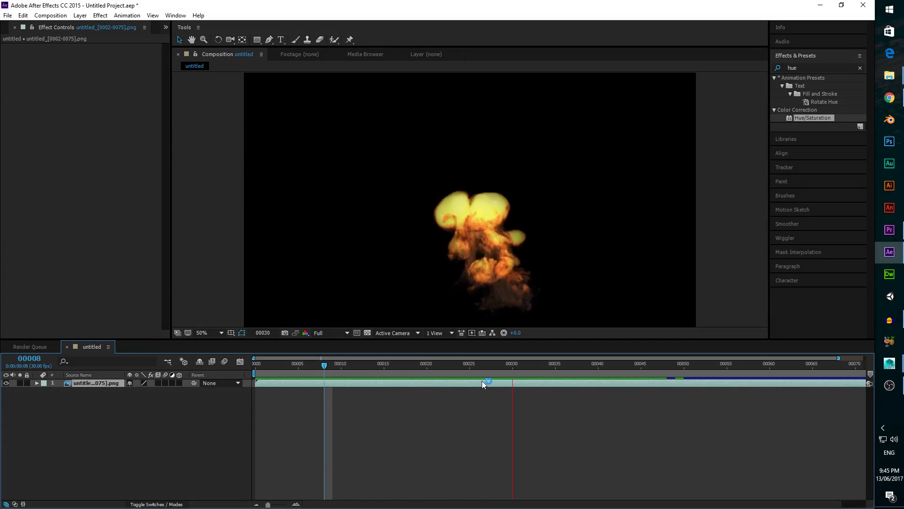
Scrub the explosion footage to frame 24 and apply Hue/Saturation to it.
left_click(531, 366)
left_click(587, 366)
left_click(572, 365)
left_click(521, 365)
mouse_move(521, 366)
left_mouse_down()
mouse_move(465, 367)
mouse_move(512, 366)
left_mouse_up()
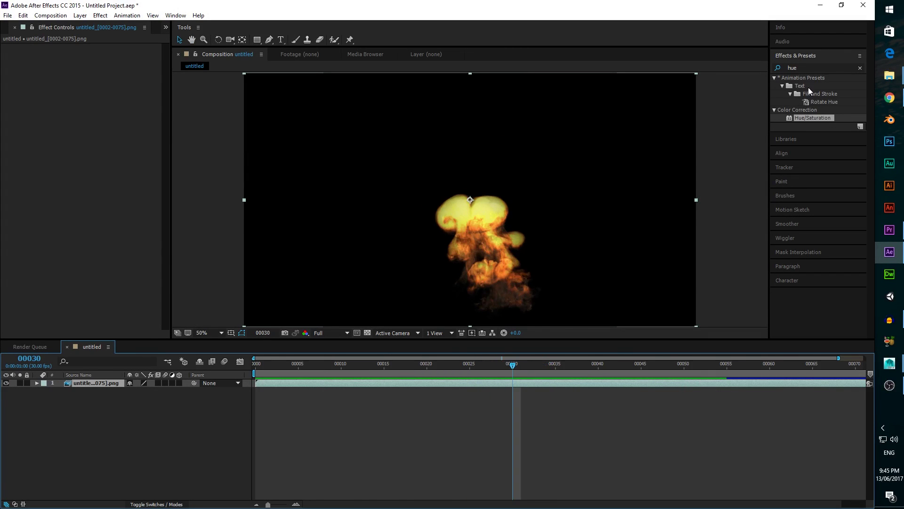
left_click(811, 68)
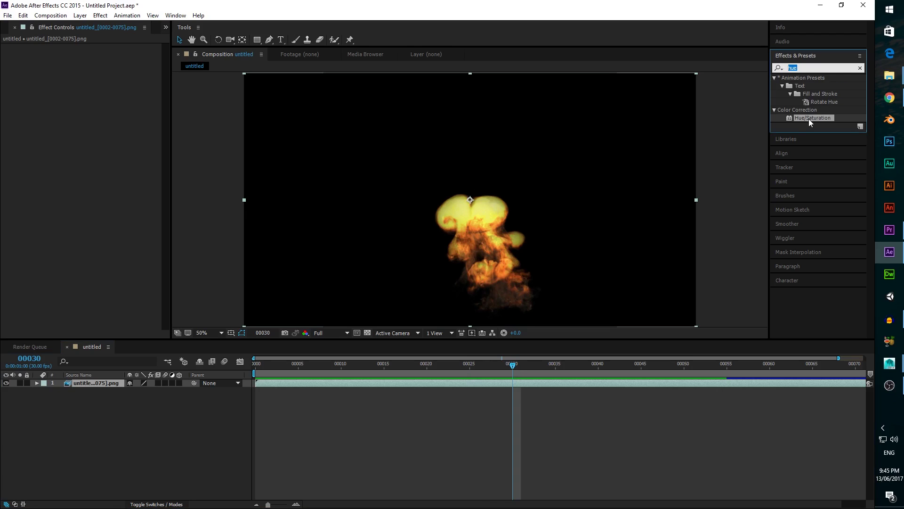
left_click_drag(810, 122, 487, 194)
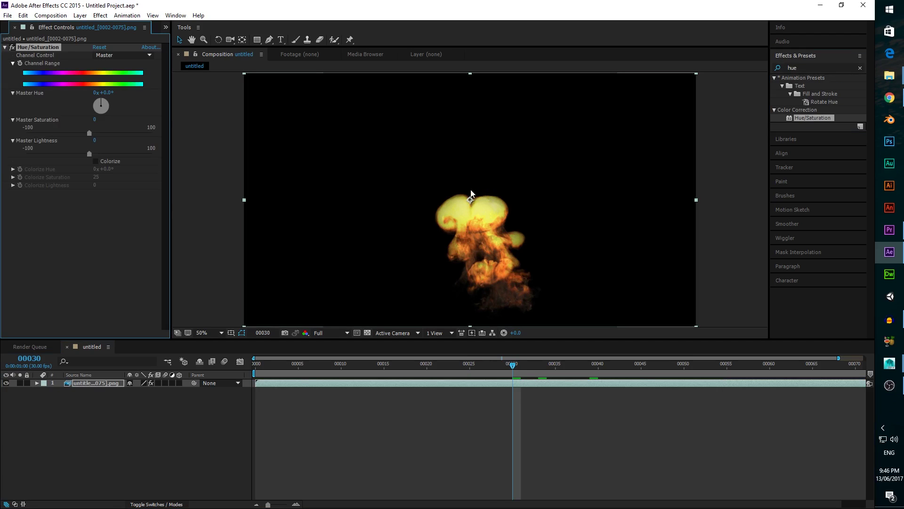
Adjust the Reds channel's hue, saturation and lightness in Hue/Saturation.
left_click(144, 56)
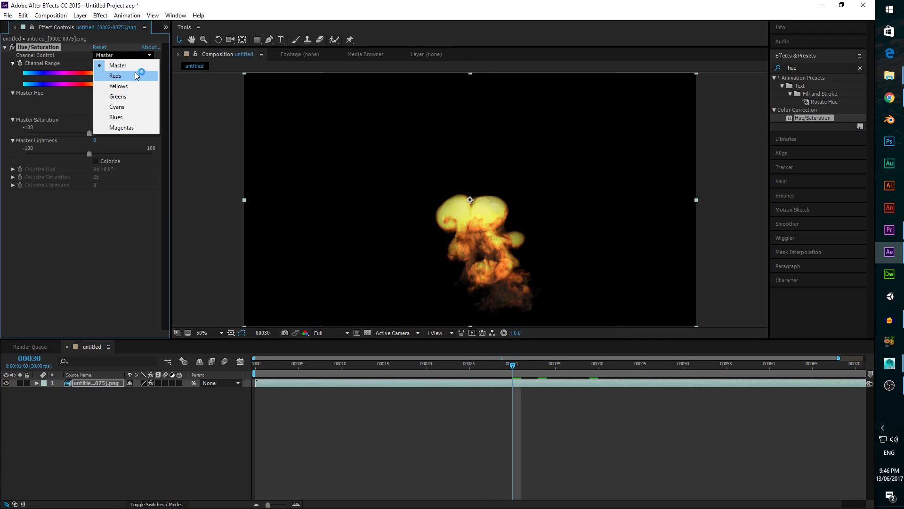
left_click(109, 74)
left_click_drag(110, 92, 106, 94)
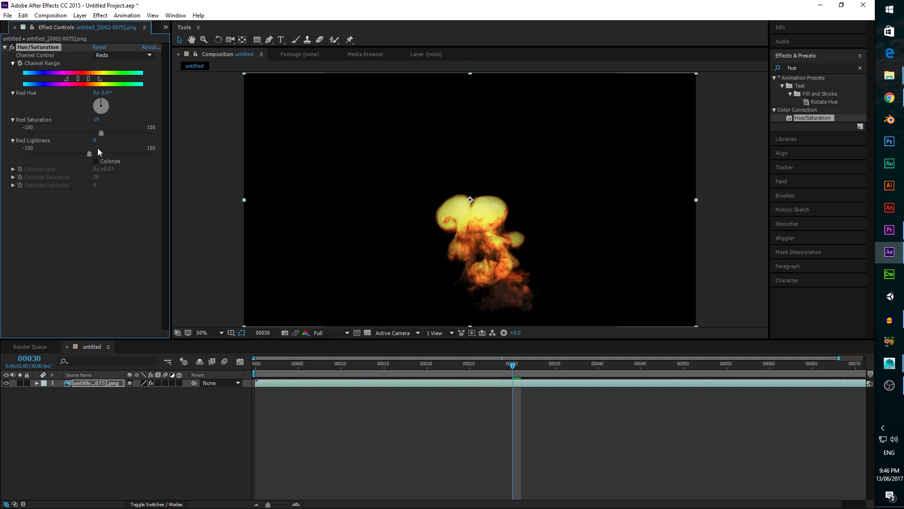
left_click_drag(90, 153, 107, 133)
left_click(103, 133)
Set the Yellows channel to Saturation -36 and Lightness 21.
left_click(122, 55)
left_click(113, 85)
left_click_drag(90, 154, 64, 132)
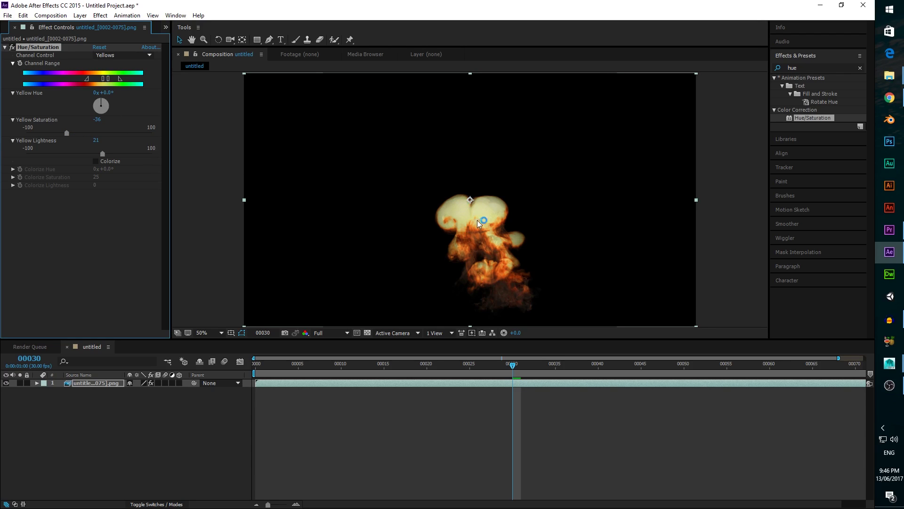
Add a new adjustment layer above the footage and apply Glow to it.
right_click(329, 423)
mouse_move(387, 332)
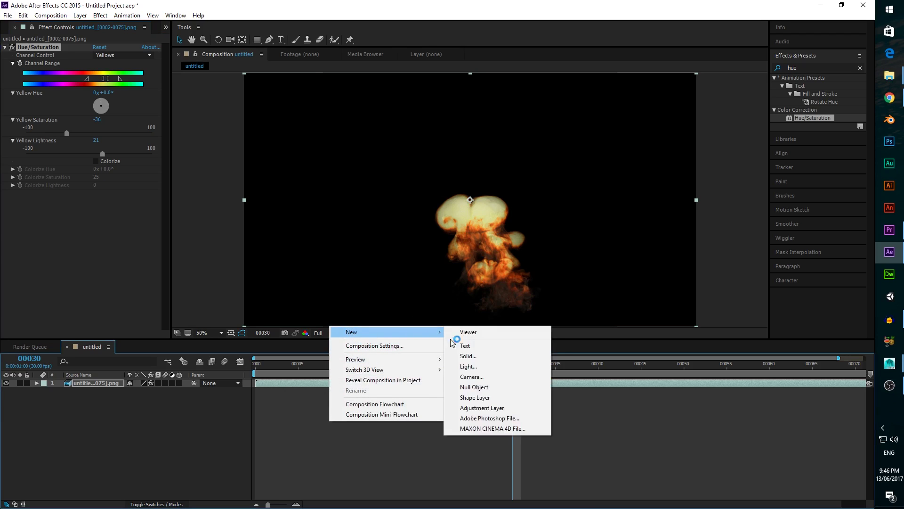
left_click(475, 408)
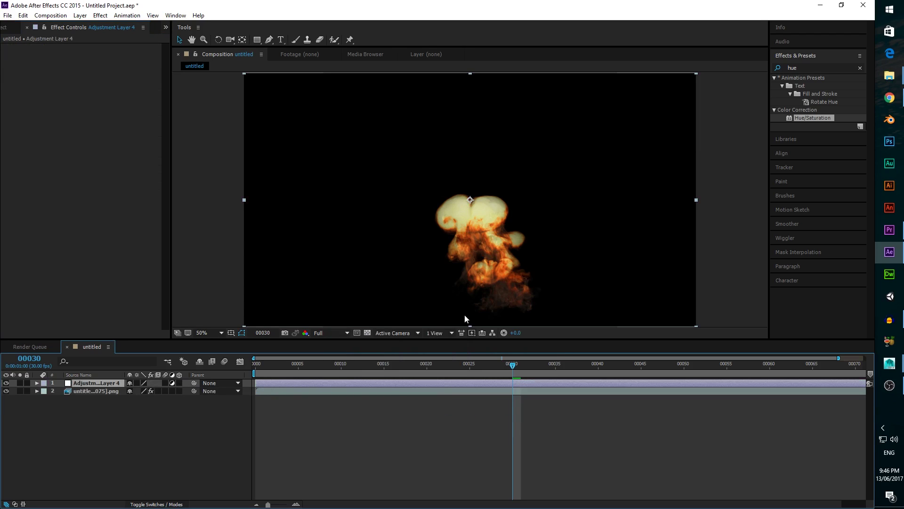
key("ctrl+5")
type("glow")
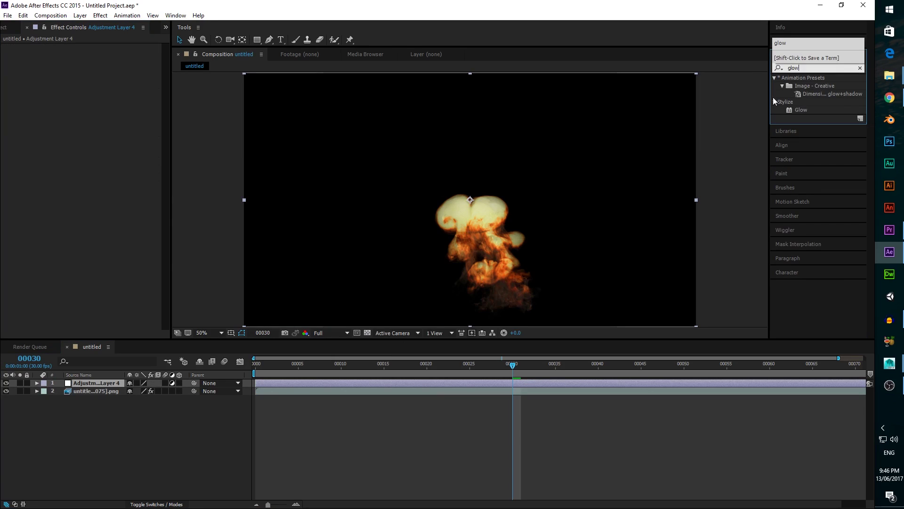
left_click_drag(801, 109, 413, 381)
Set the Glow threshold to 70% and its blending mode to Screen.
left_click(99, 63)
type("70")
key("Return")
left_click(98, 70)
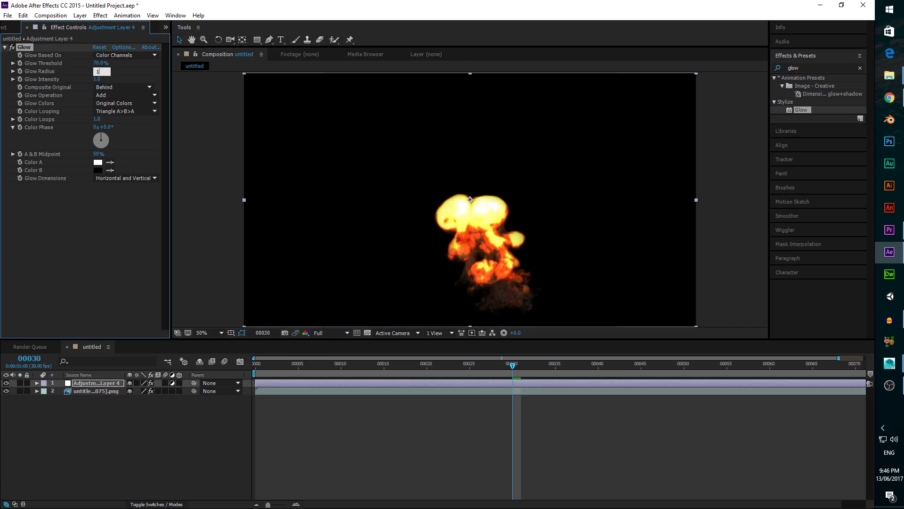
key("Return")
left_click(113, 95)
left_click(124, 153)
Switch the glow to A & B Colors, sampling orange and orange-red from the fire.
left_click(113, 111)
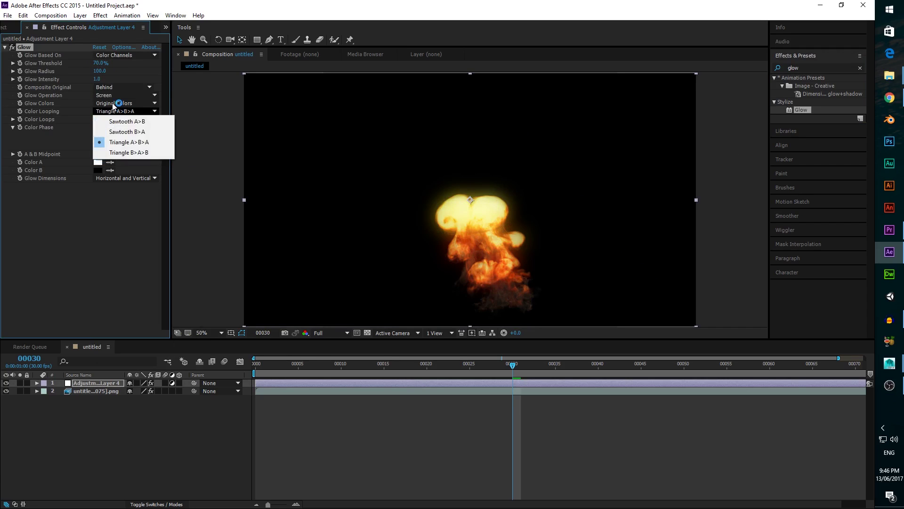
left_click(113, 103)
left_click(122, 124)
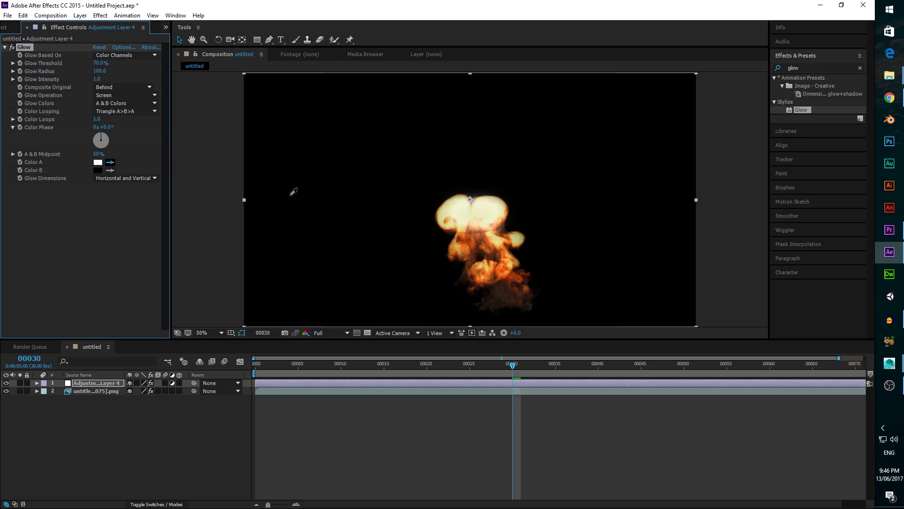
left_click(482, 265)
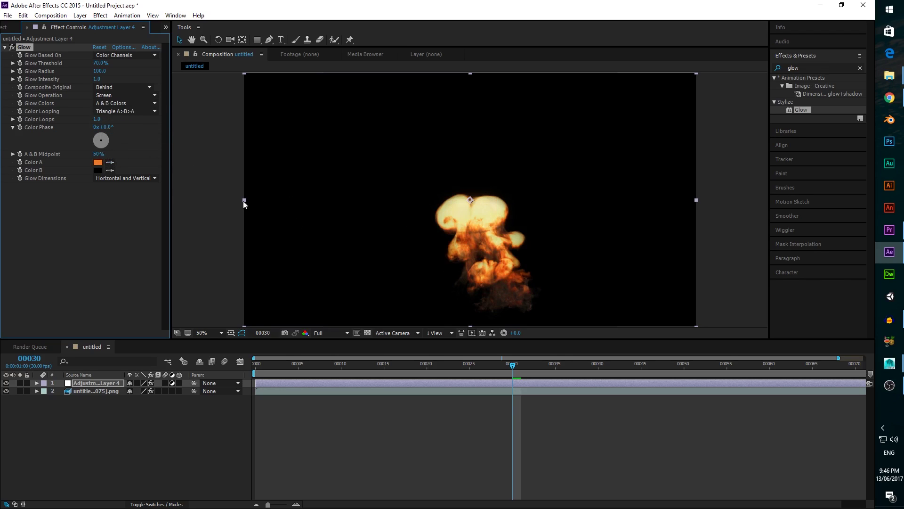
left_click(110, 170)
left_click(514, 276)
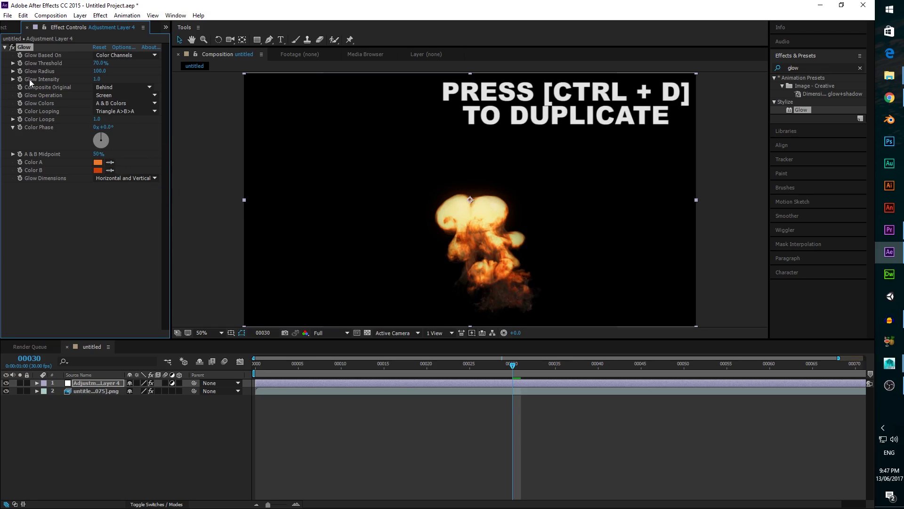
Duplicate the Glow and give Glow 2 a 60% threshold and 300 radius.
key("ctrl+d")
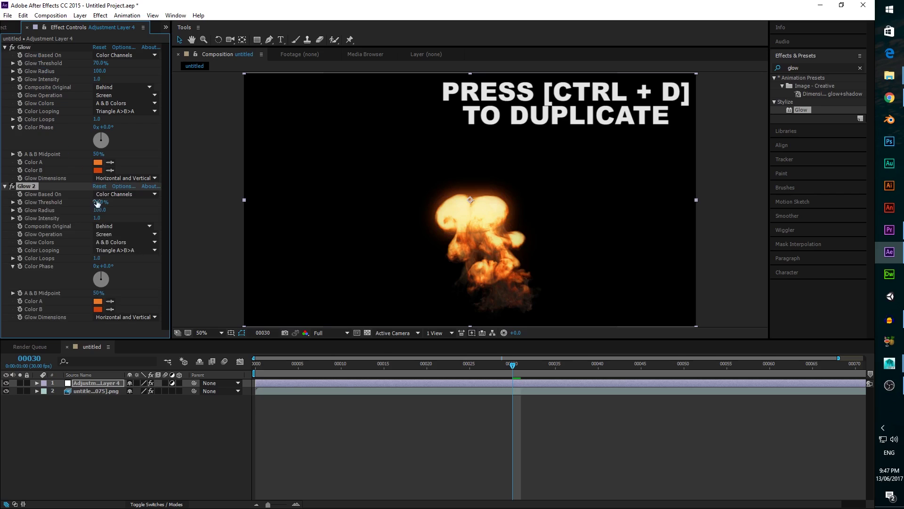
left_click(100, 201)
type("60")
key("Return")
left_click(99, 209)
type("300")
key("Return")
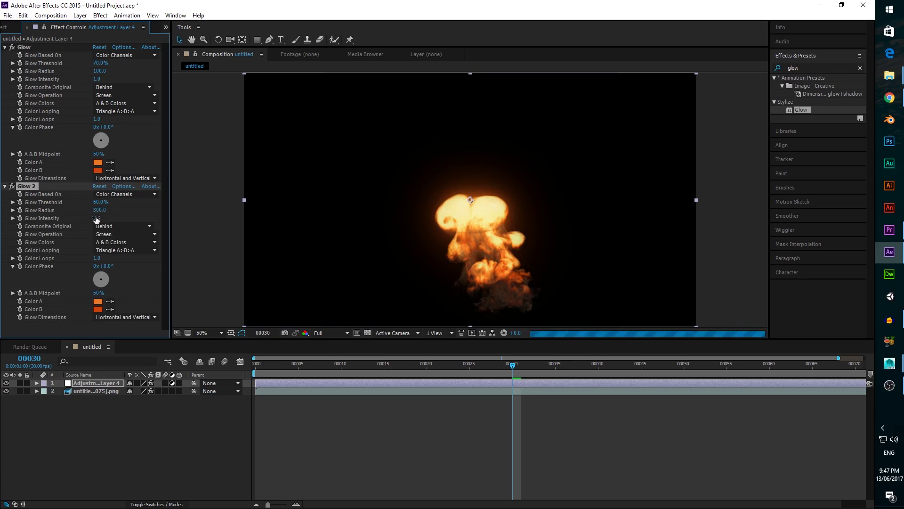
Add another adjustment layer on top and apply the Curves effect to it.
right_click(234, 410)
mouse_move(292, 414)
left_click(384, 393)
left_click(801, 68)
type("cu")
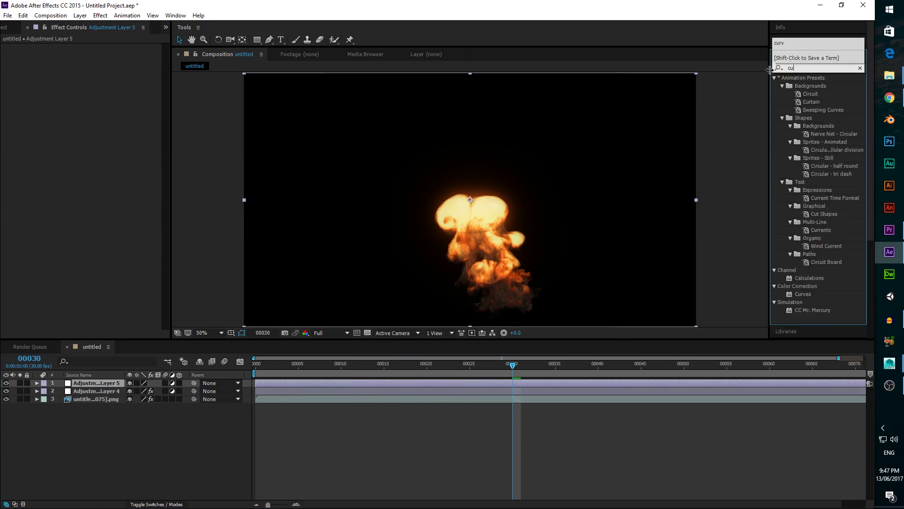
type("rves")
left_click_drag(803, 111, 258, 213)
Pull the lower curve point down to darken shadows and add an upper point.
left_click_drag(69, 153, 57, 173)
left_click(115, 106)
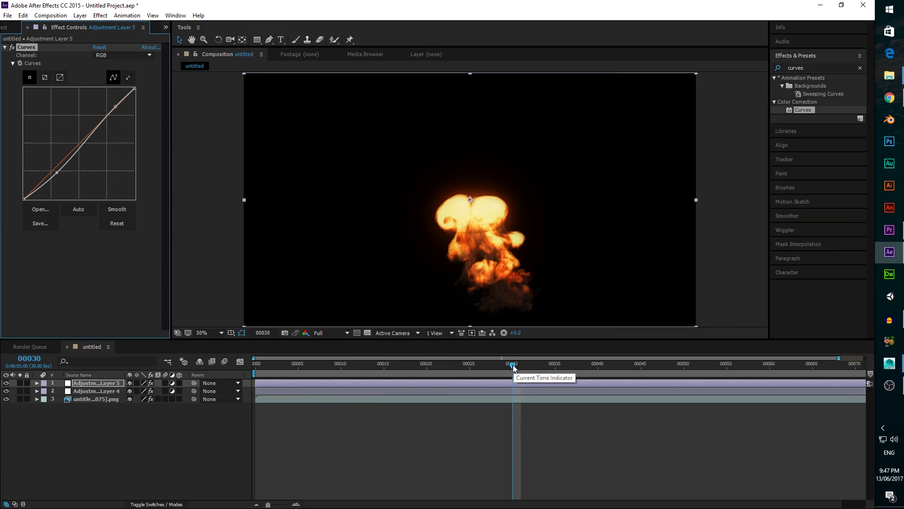
left_click_drag(513, 363, 478, 366)
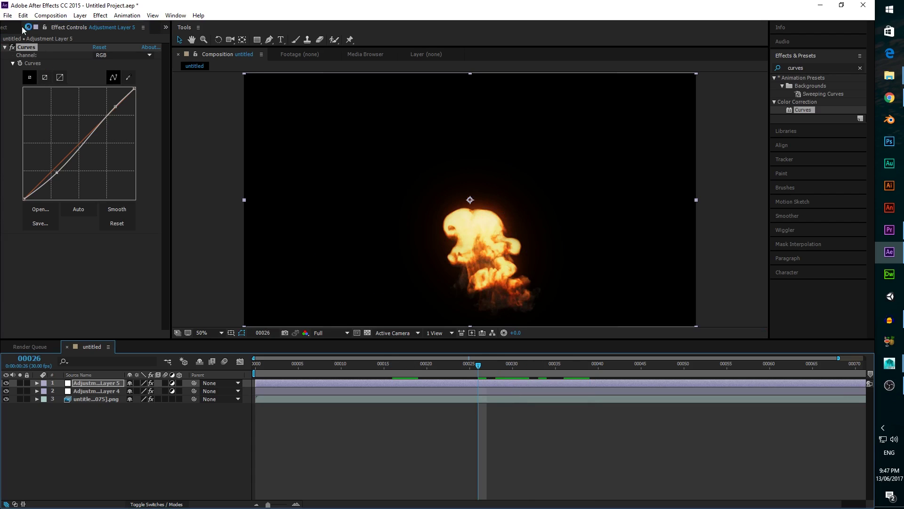
left_click(7, 15)
Add the untitled composition to the After Effects Render Queue.
mouse_move(117, 169)
left_click(205, 178)
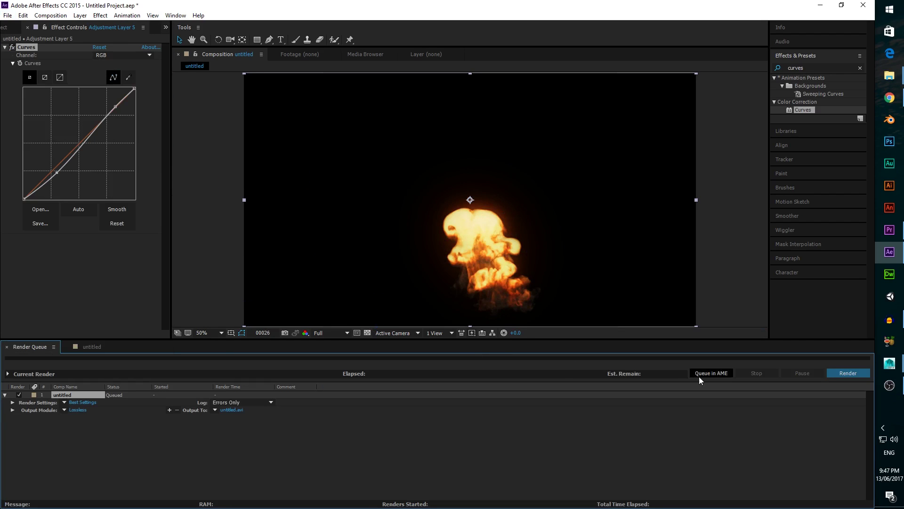